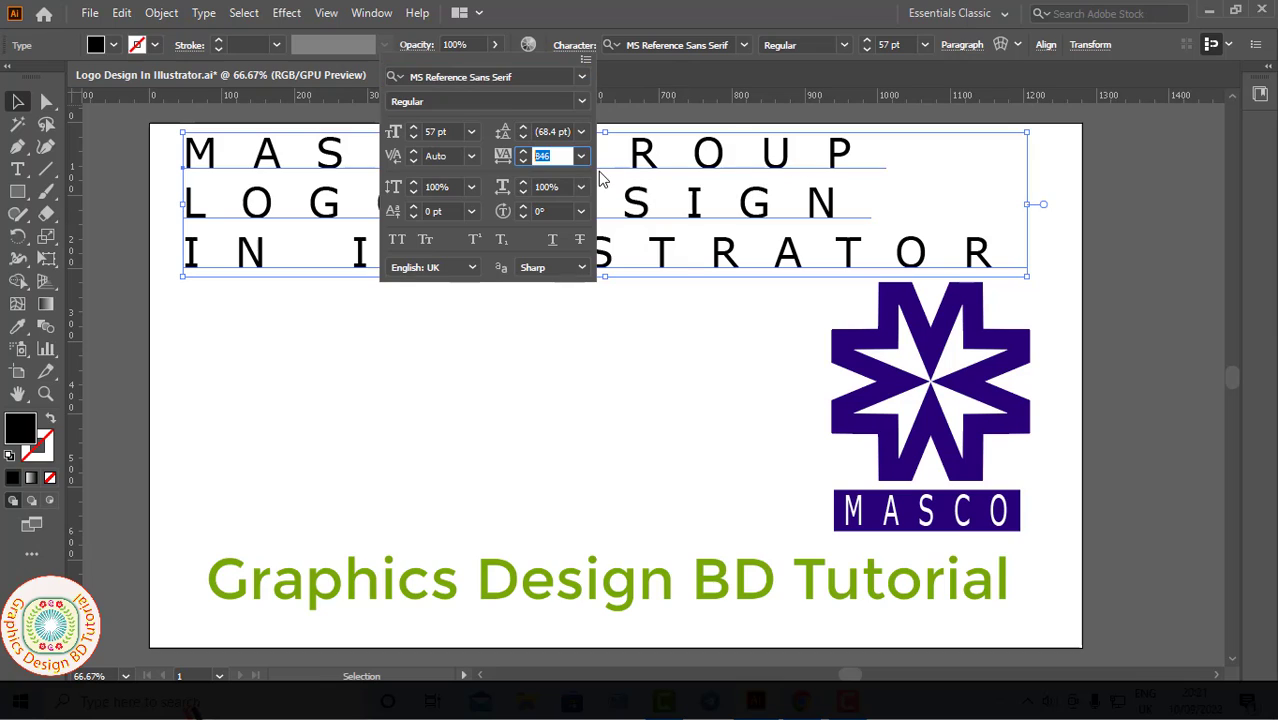
Step: Set the title text's tracking to 50 and join the LOGO DESIGN line onto the end of the MASCO GROUP line
text(50)
key(Return)
click(283, 283)
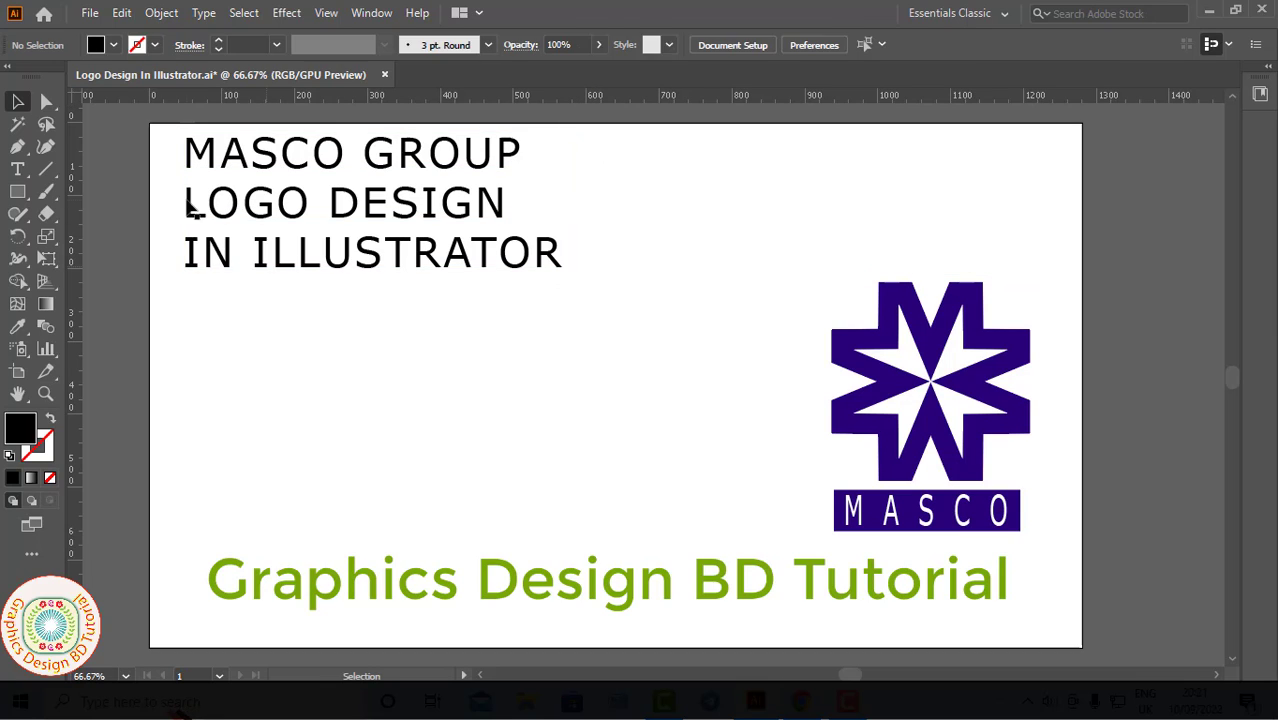
double_click(190, 205)
key(BackSpace)
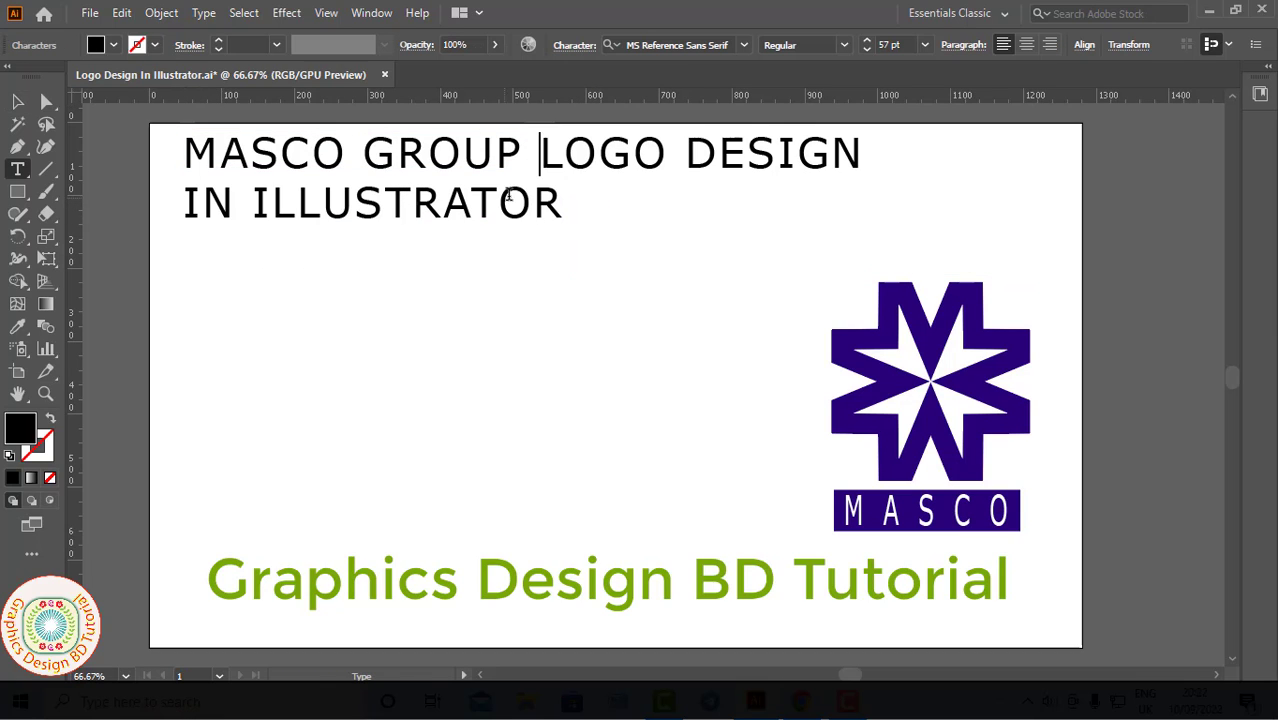
click(18, 102)
Step: Shift the title slightly up and left on the artboard and fill it with dark blue
click(288, 238)
mouse_move(282, 213)
mouse_down()
mouse_move(289, 233)
mouse_move(271, 208)
mouse_up()
click(114, 45)
click(168, 97)
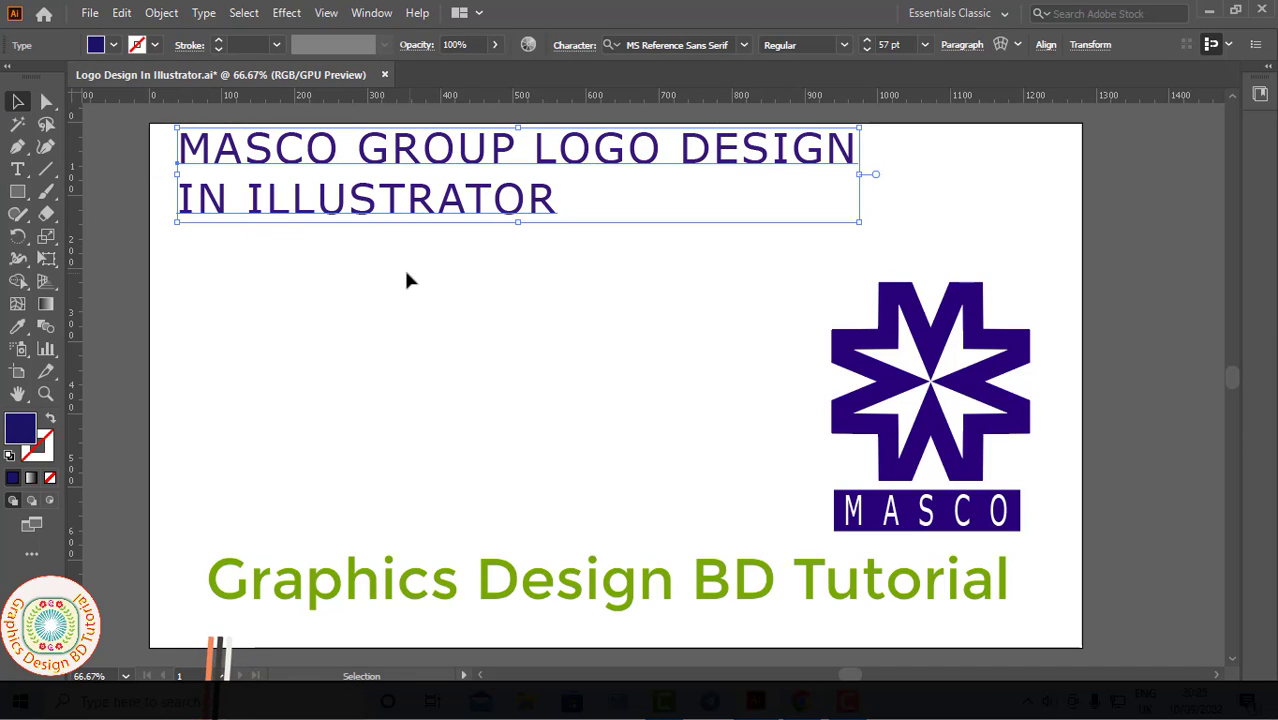
Step: Give the title text a dark blue 2 pt stroke
click(219, 41)
click(219, 41)
click(219, 41)
click(219, 41)
click(219, 50)
click(219, 50)
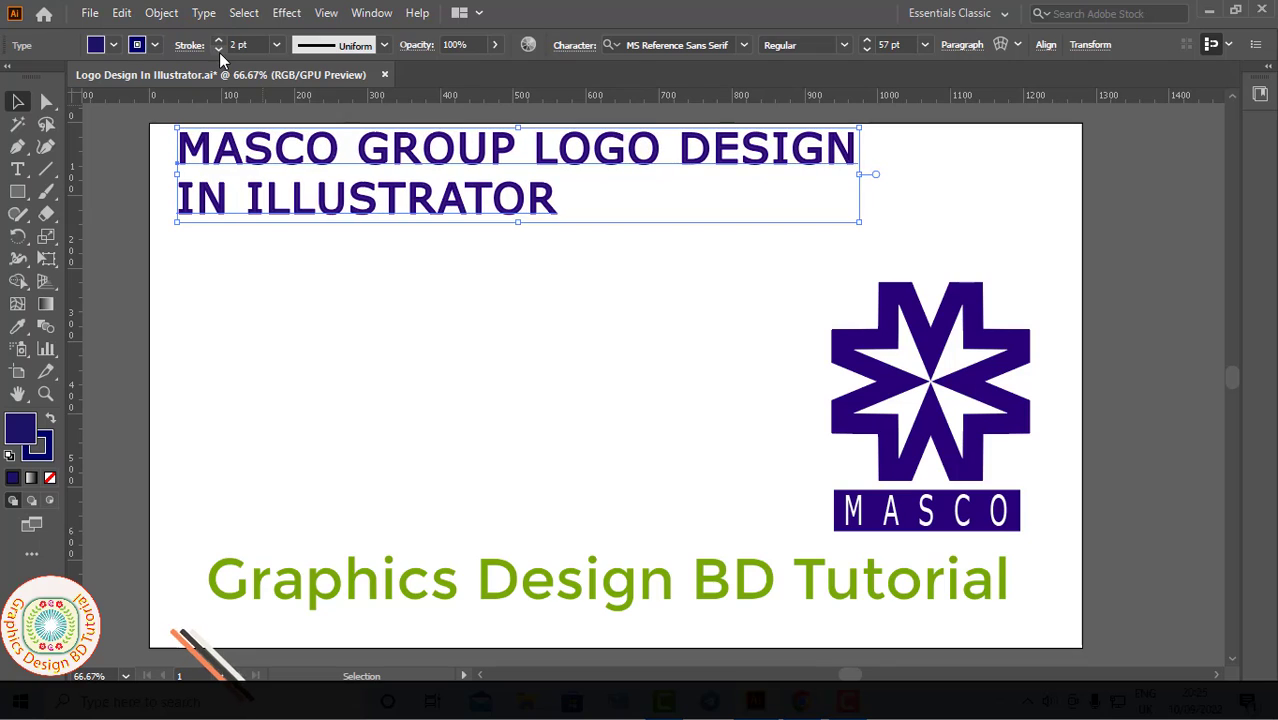
Step: Duplicate the finished MASCO logo into the empty area to its left and ungroup the copy
click(781, 377)
drag(840, 404, 433, 411)
right_click(472, 440)
click(554, 254)
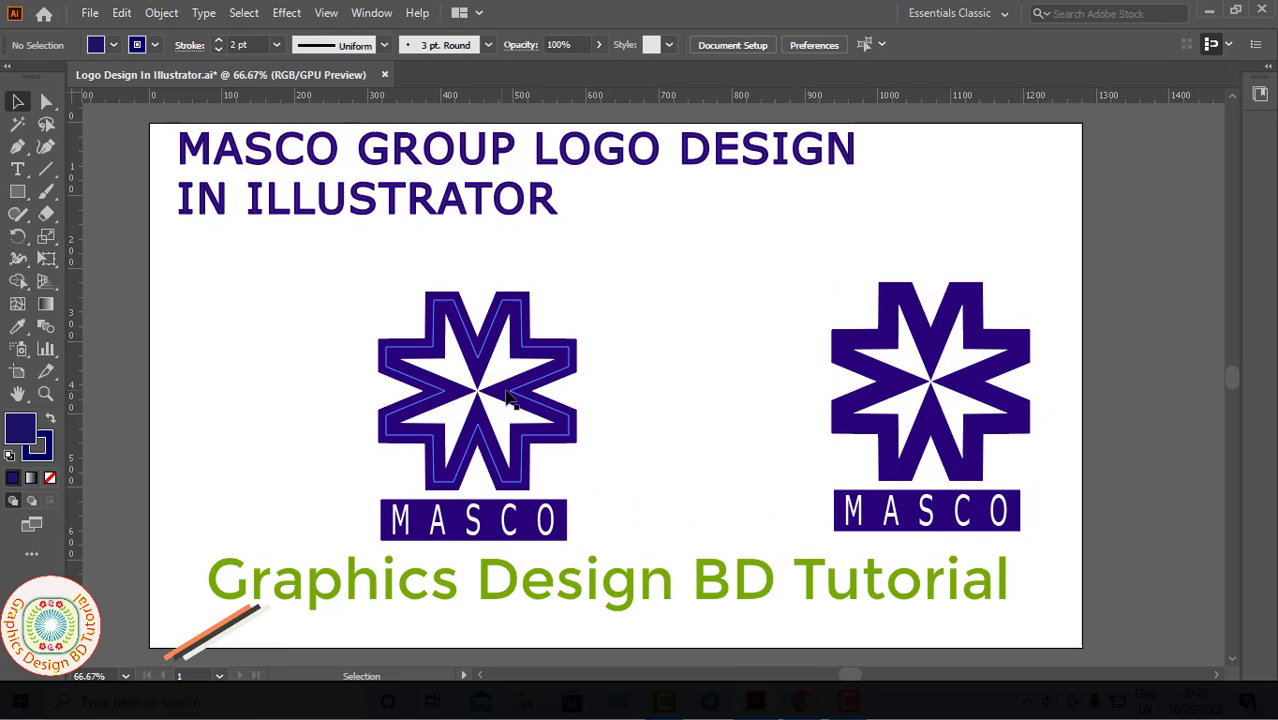
Step: Break the copied symbol apart, moving its dark blue outer star to the left and its white inner star to the upper right
click(507, 397)
right_click(541, 381)
click(597, 209)
click(605, 270)
drag(490, 345, 240, 350)
drag(478, 394, 720, 278)
key(Delete)
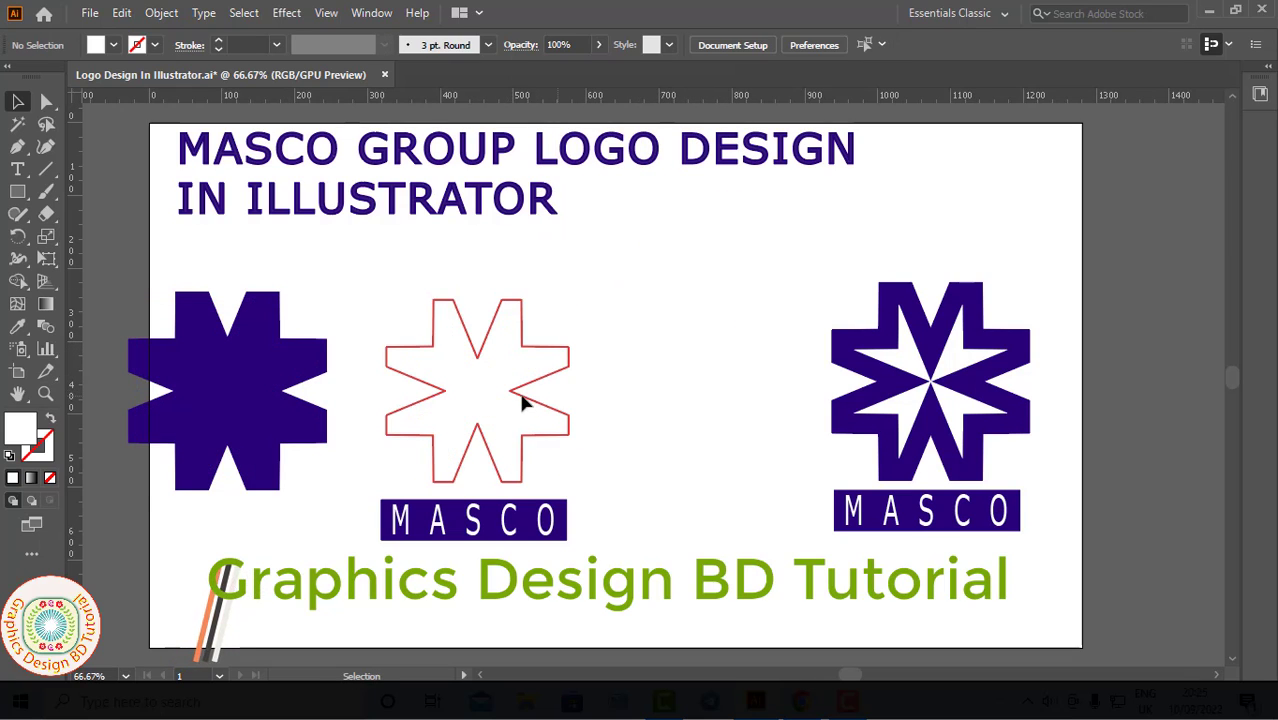
Step: Move the copied symbol's middle star up and right, and fill its inner star with cyan
drag(520, 393, 651, 306)
drag(803, 225, 695, 382)
click(114, 45)
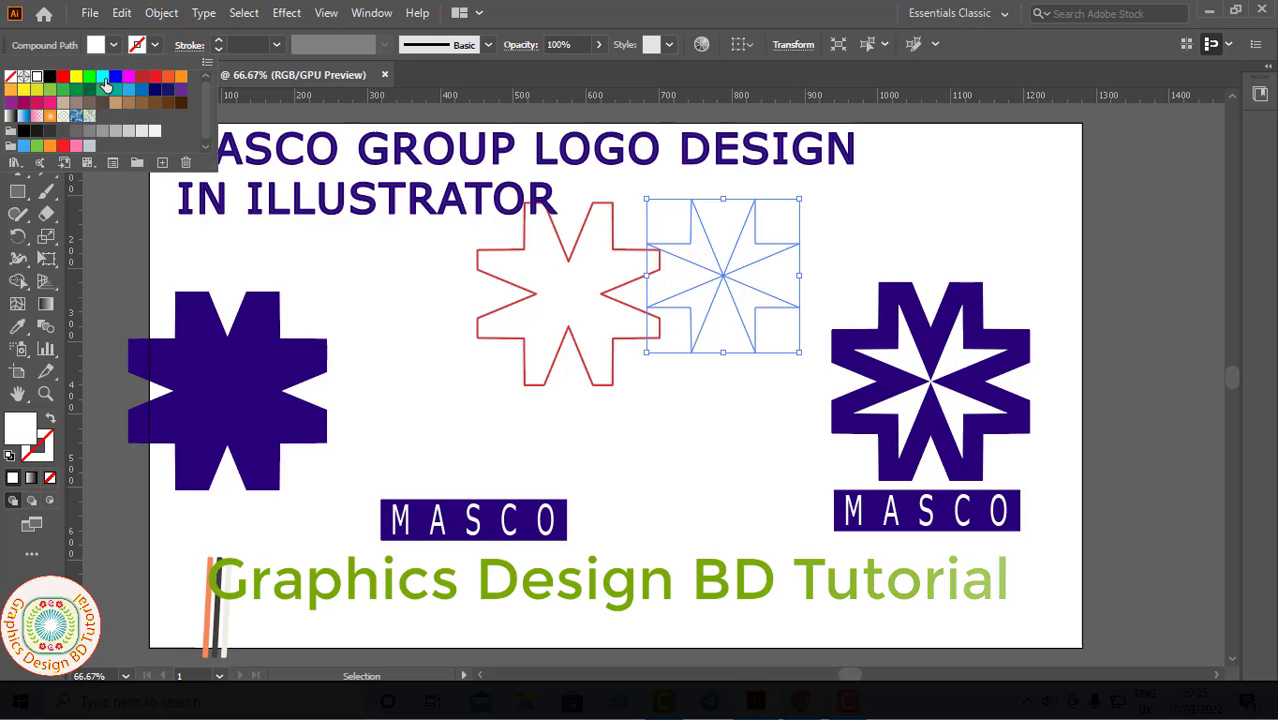
click(106, 81)
click(655, 454)
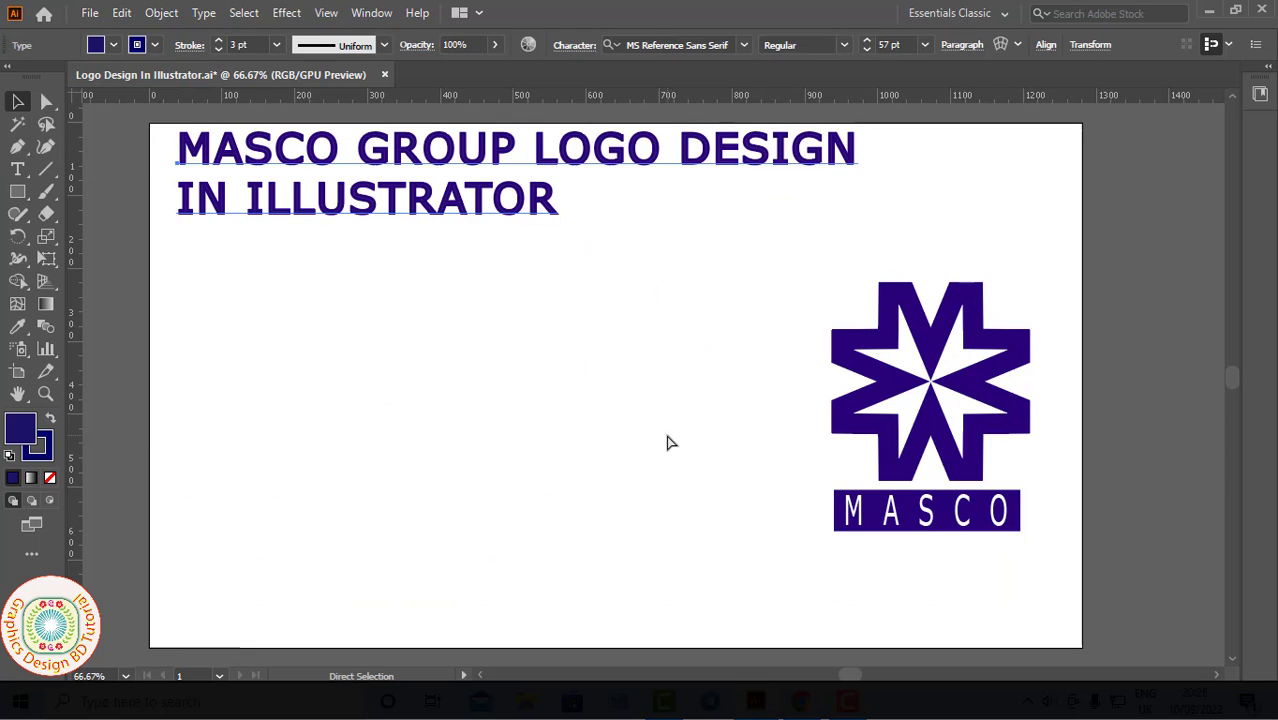
Step: Hide the rulers and show them again
mouse_move(427, 222)
mouse_down()
mouse_move(513, 205)
mouse_move(439, 209)
mouse_up()
key(ctrl+r)
click(289, 377)
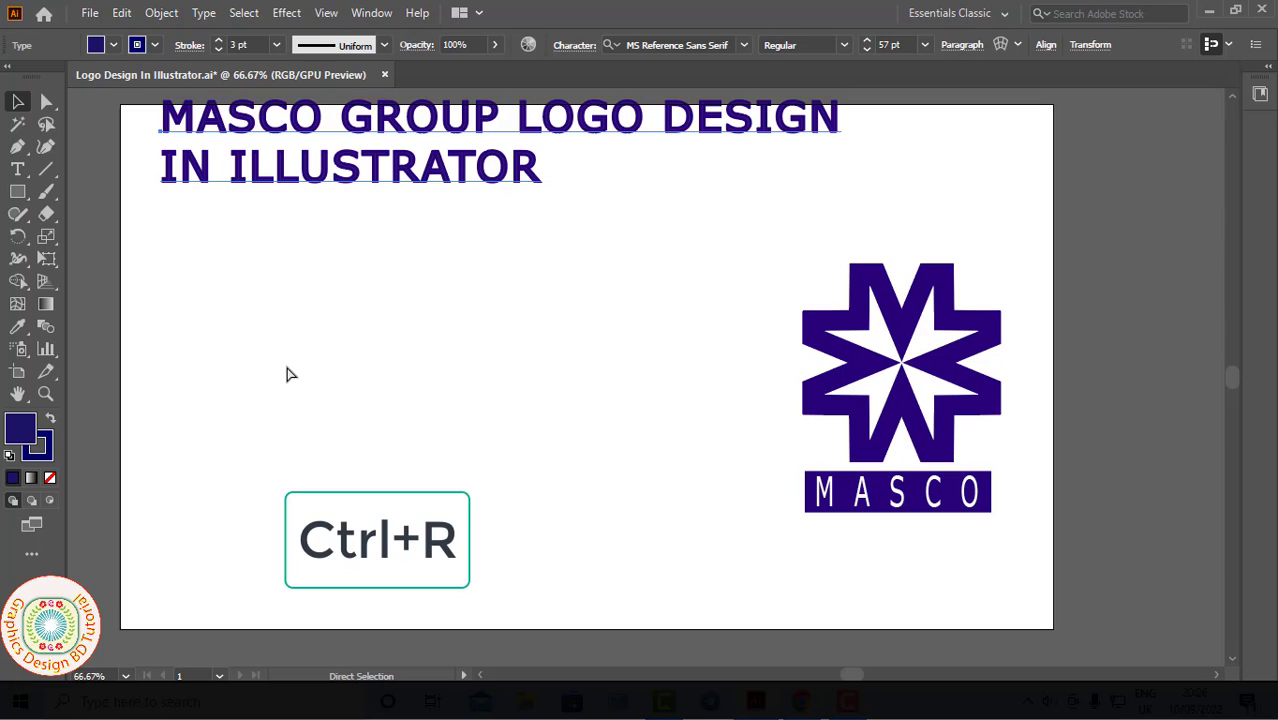
key(ctrl+r)
key(v)
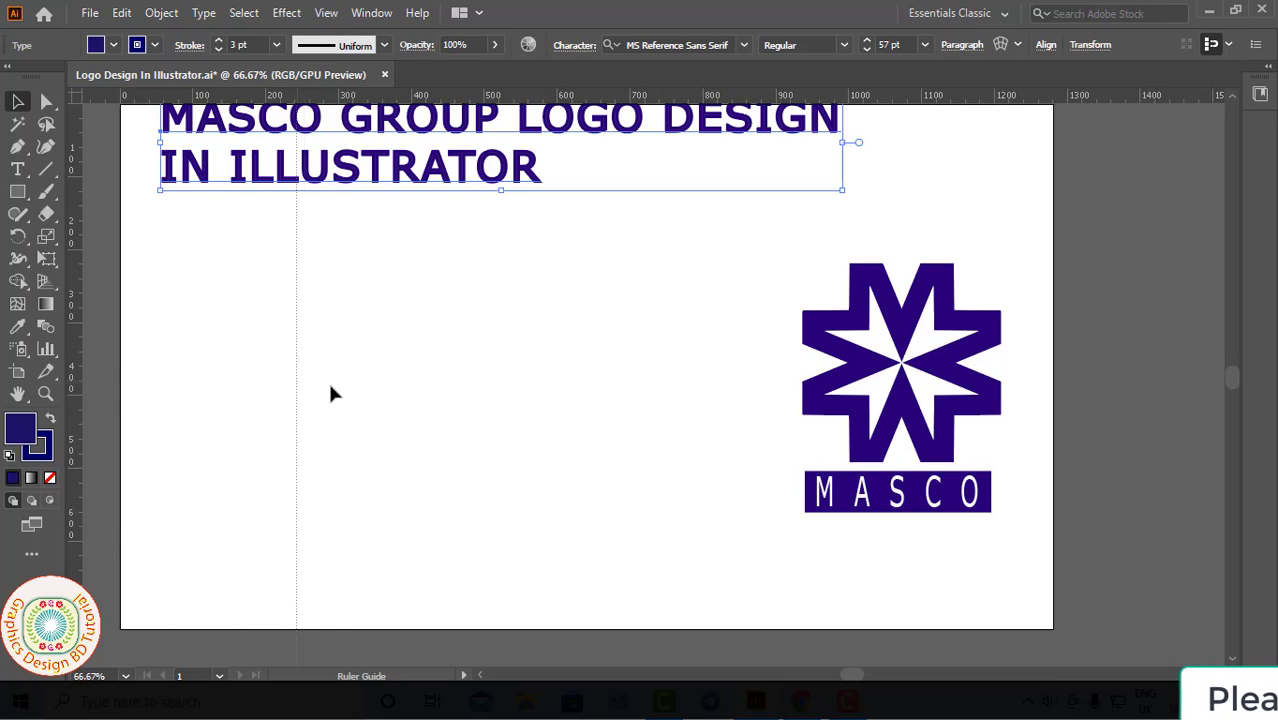
Step: Place one vertical and one horizontal guide so they cross in the empty area left of the MASCO logo
drag(330, 392, 336, 390)
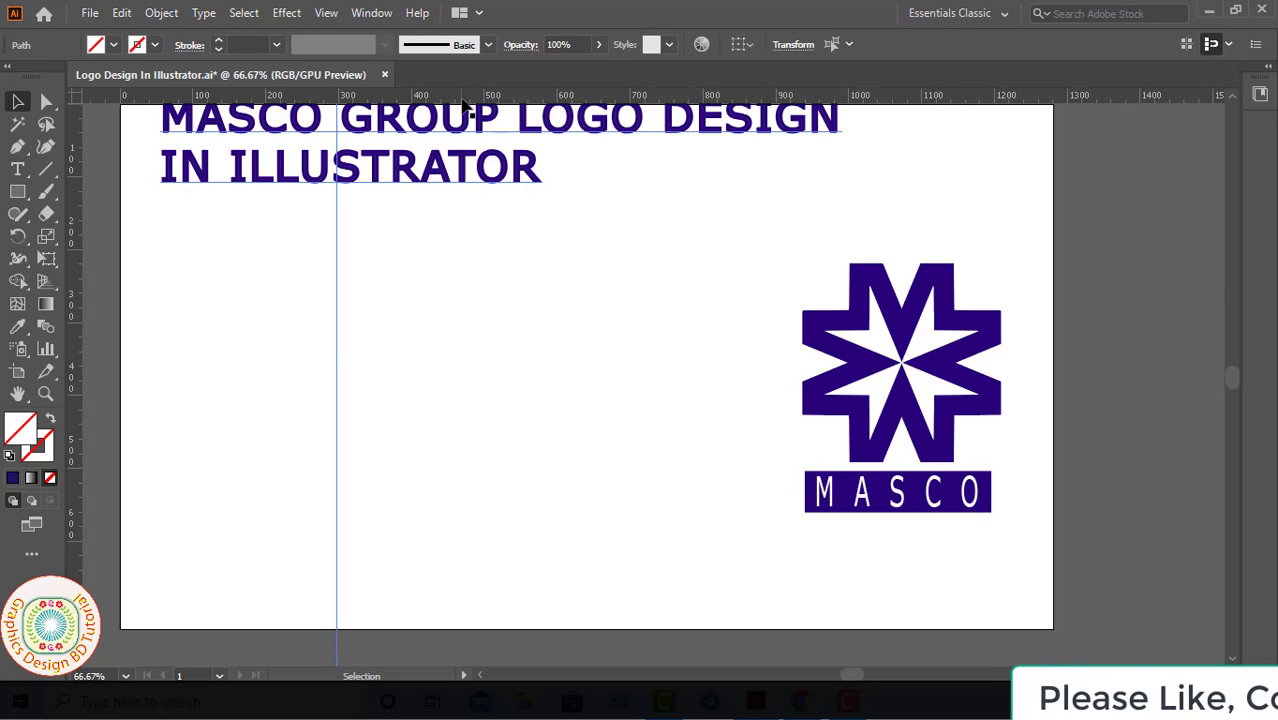
drag(445, 95, 478, 412)
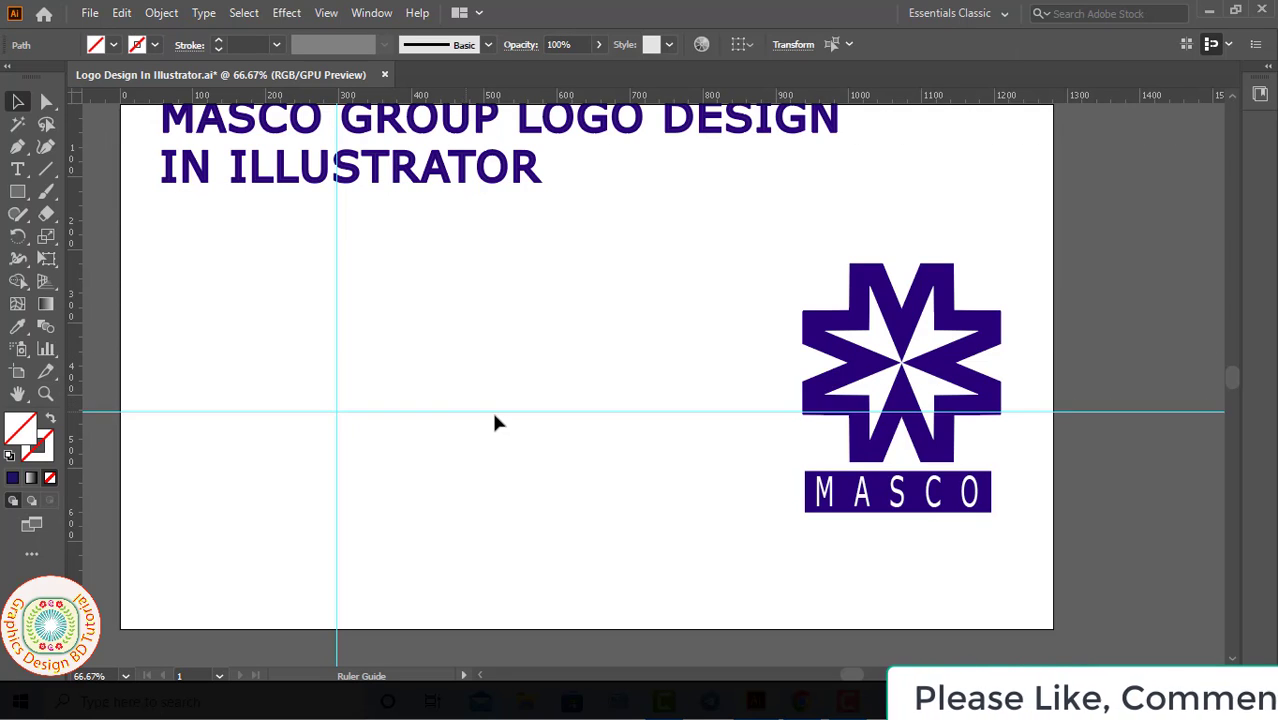
drag(338, 495, 368, 493)
drag(430, 411, 431, 386)
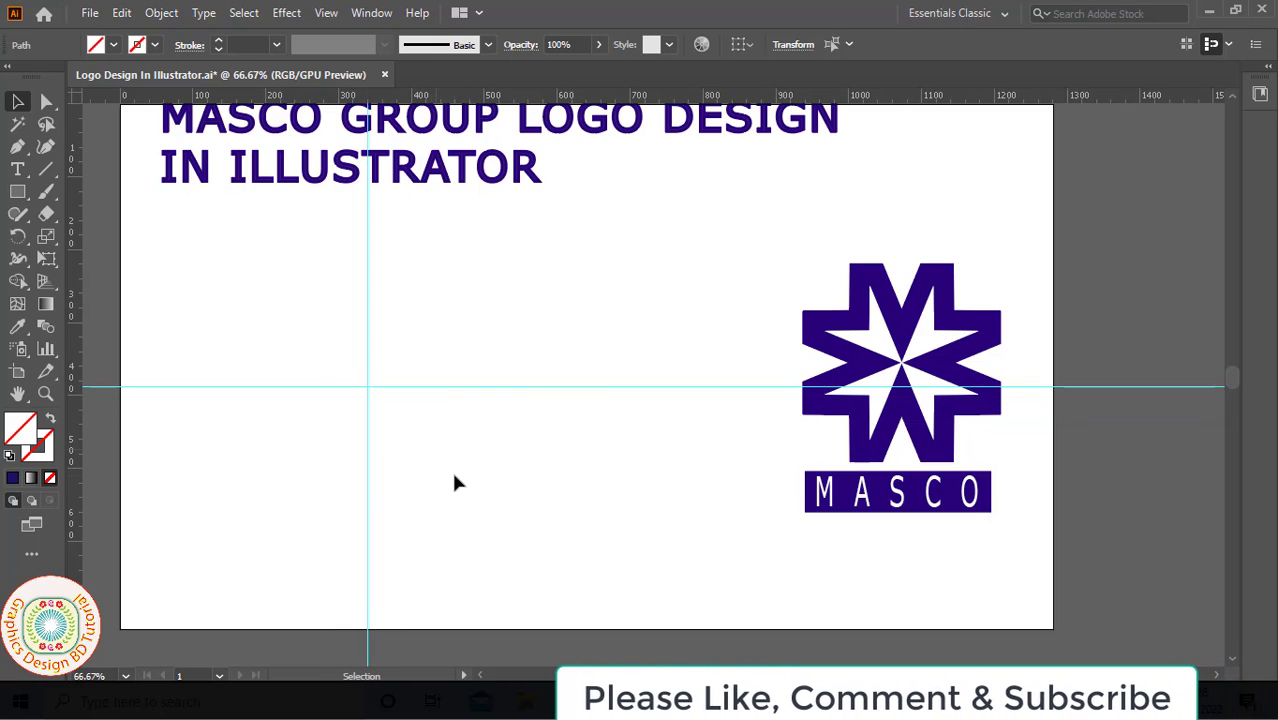
click(452, 472)
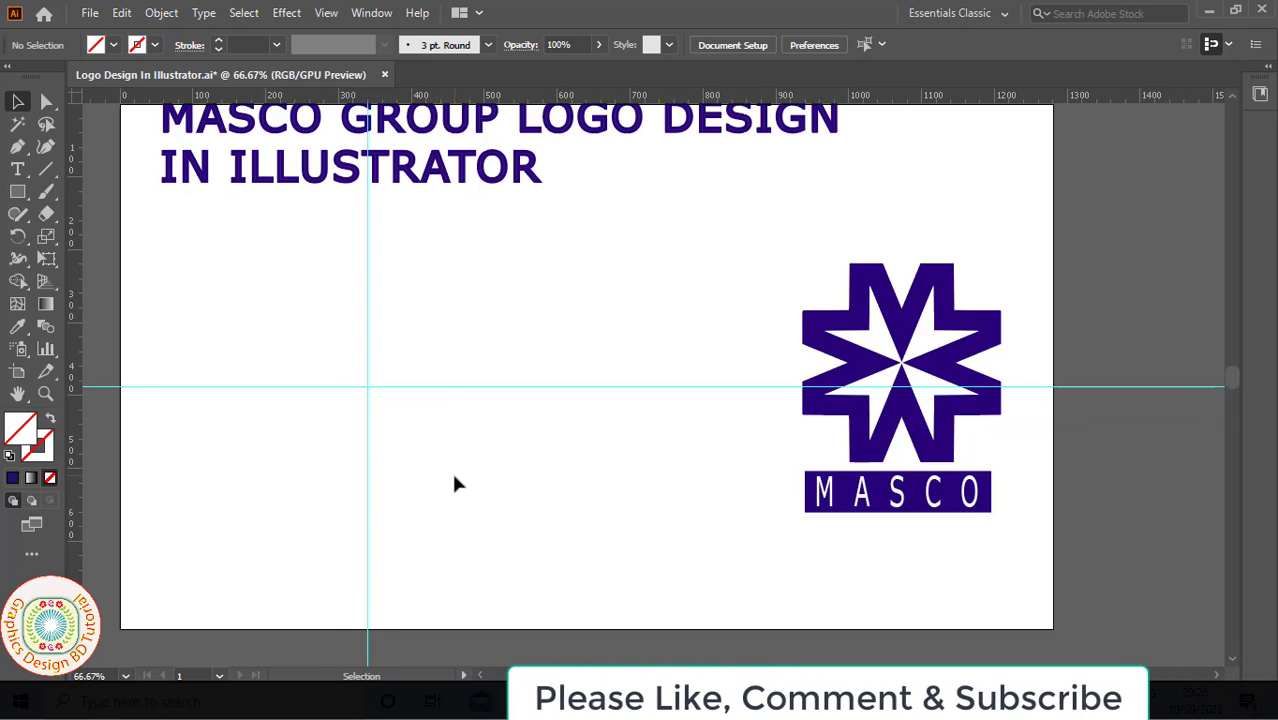
Step: Create an 8-point star by dimensions, with radii of 134.957 px and 244.9256 px, and delete it
click(22, 195)
click(99, 281)
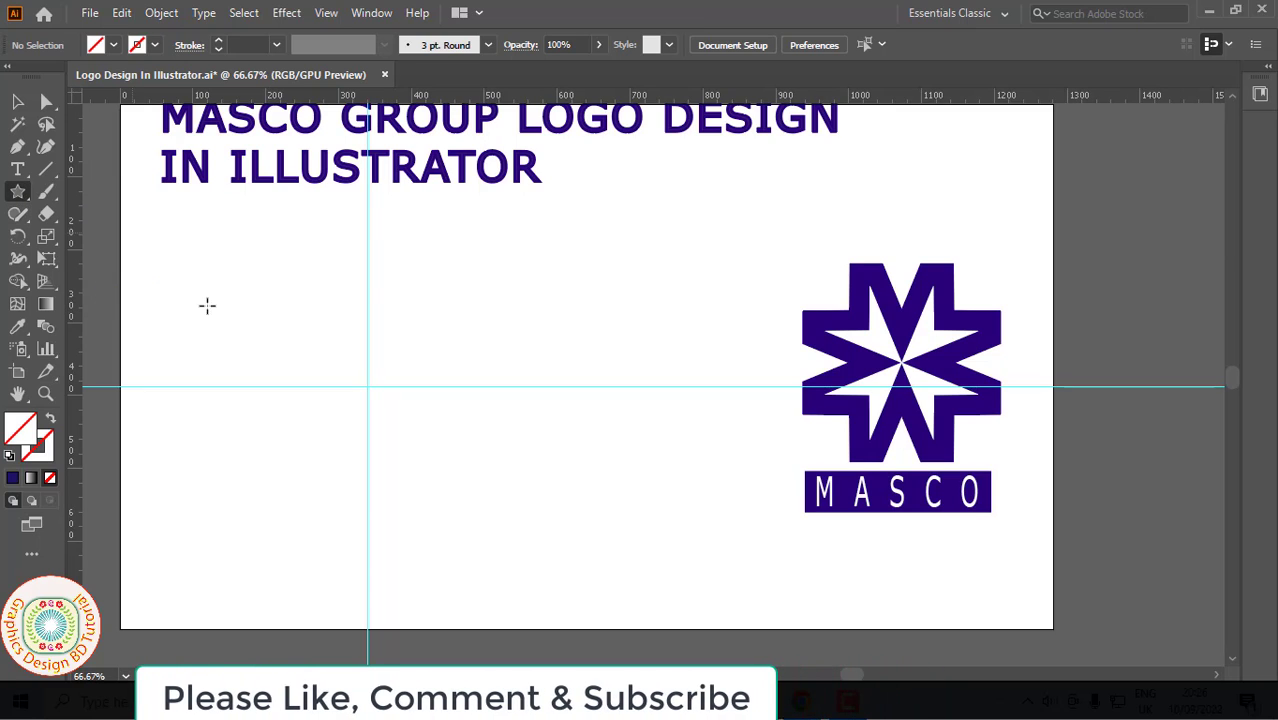
click(502, 307)
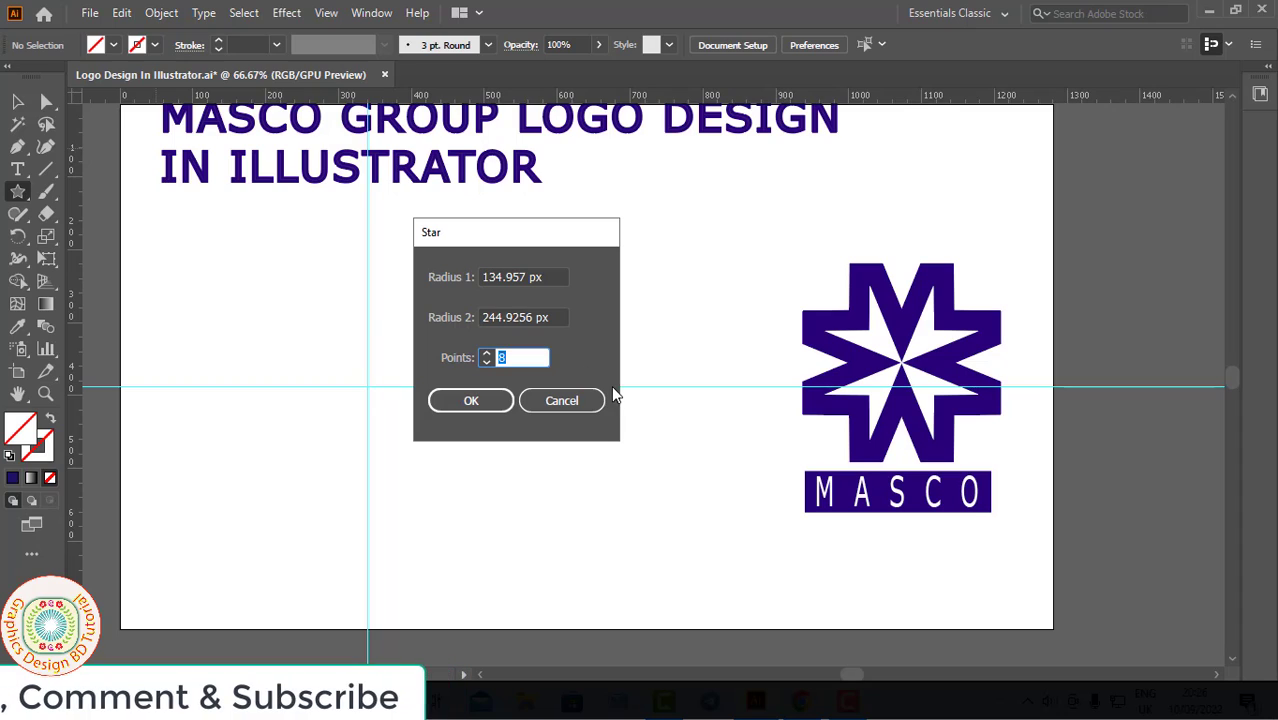
click(495, 401)
key(v)
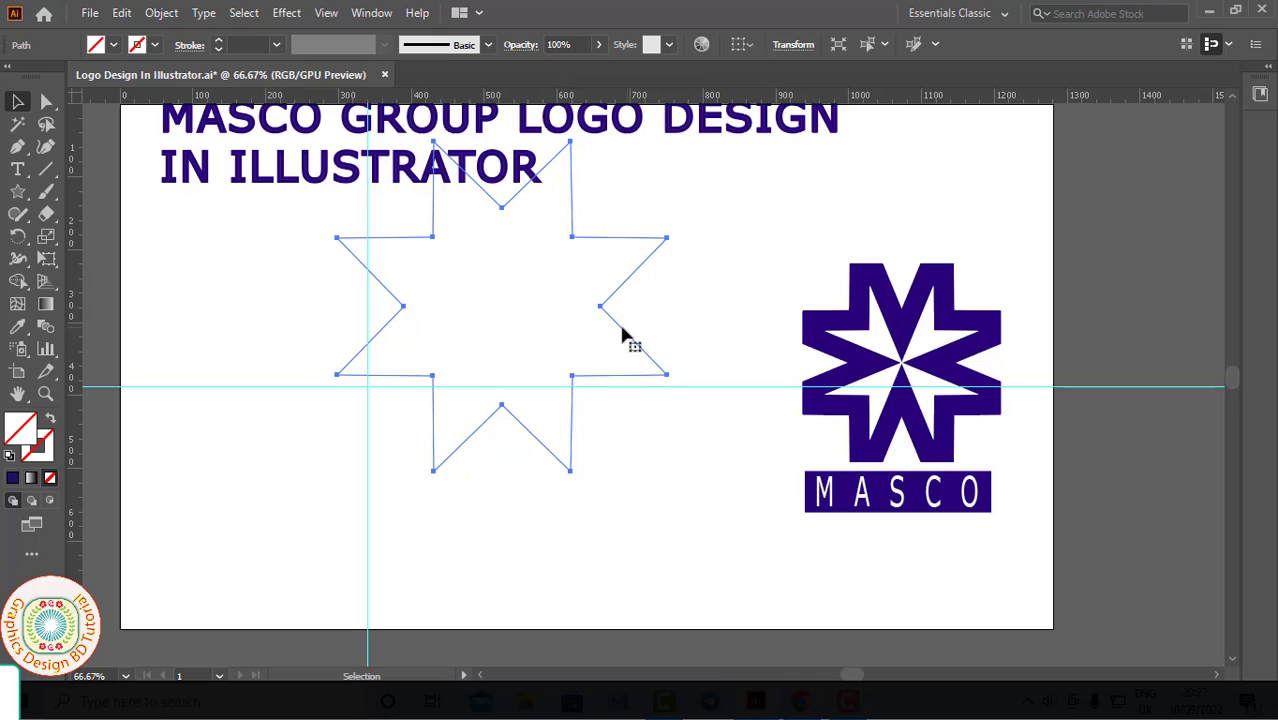
click(622, 330)
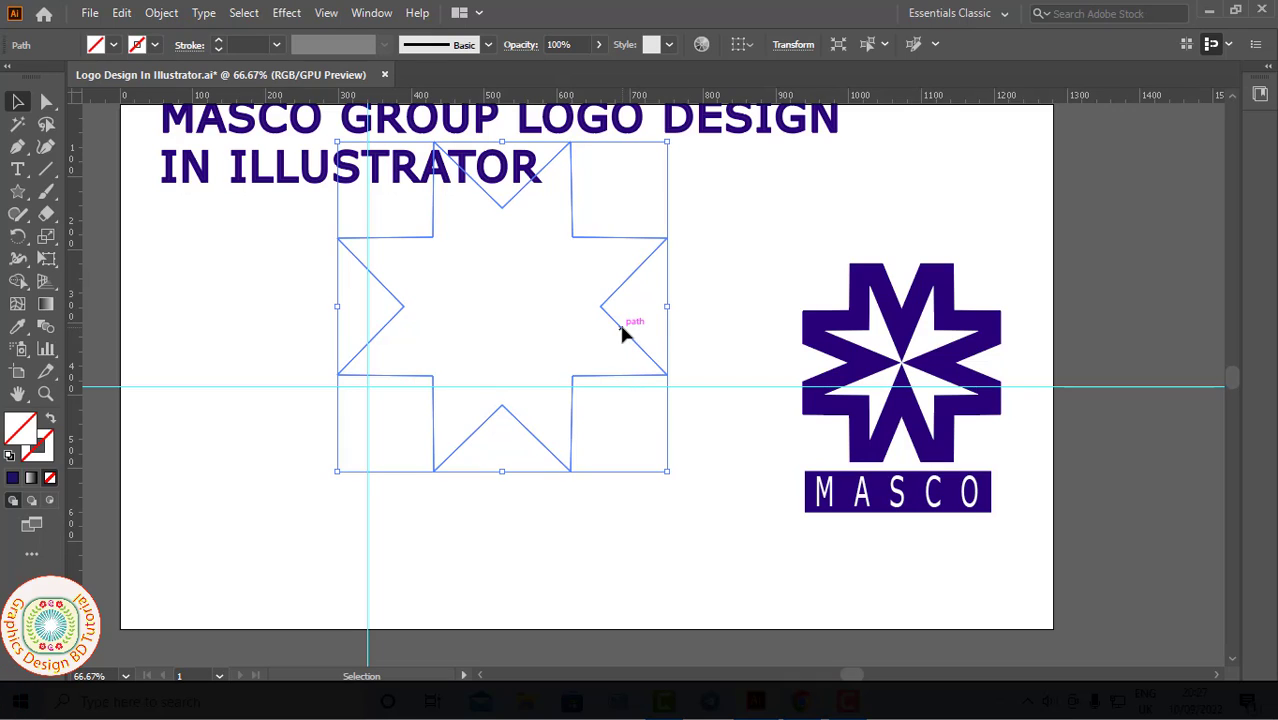
key(Delete)
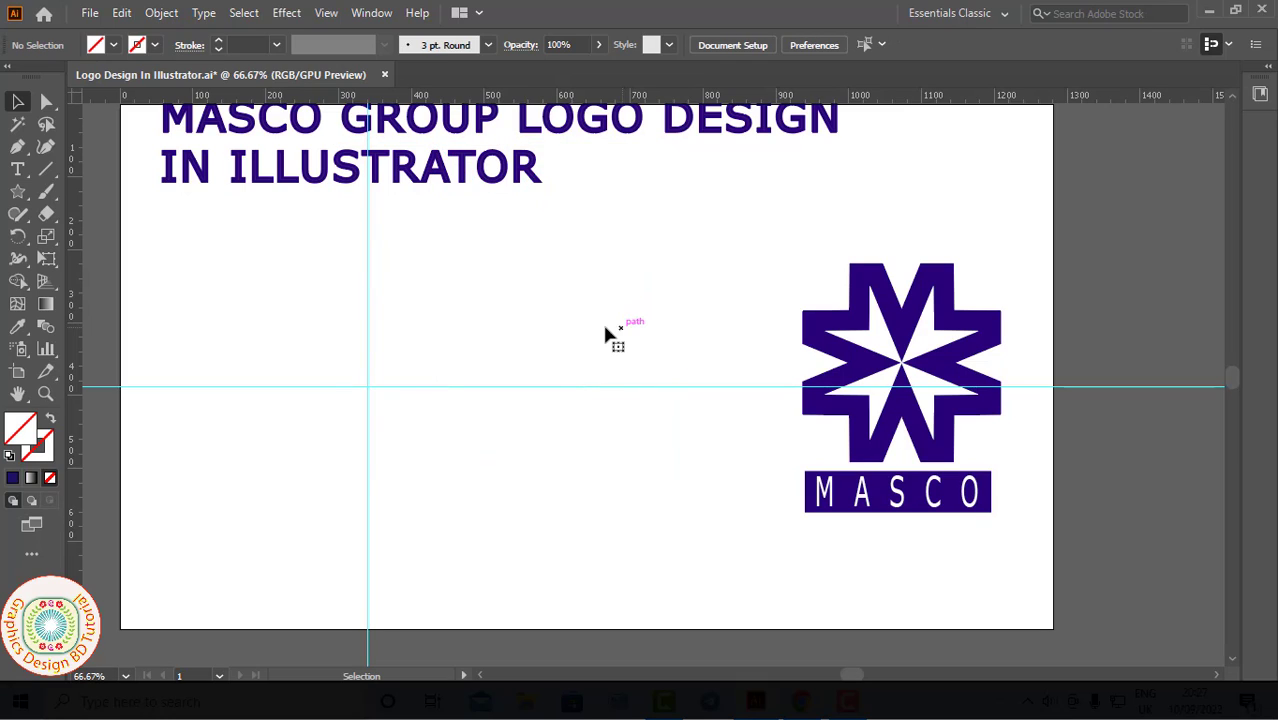
Step: Draw an eight-point star centred on the guides' intersection, rotated so its notches point straight up, down and sideways
drag(20, 197, 94, 283)
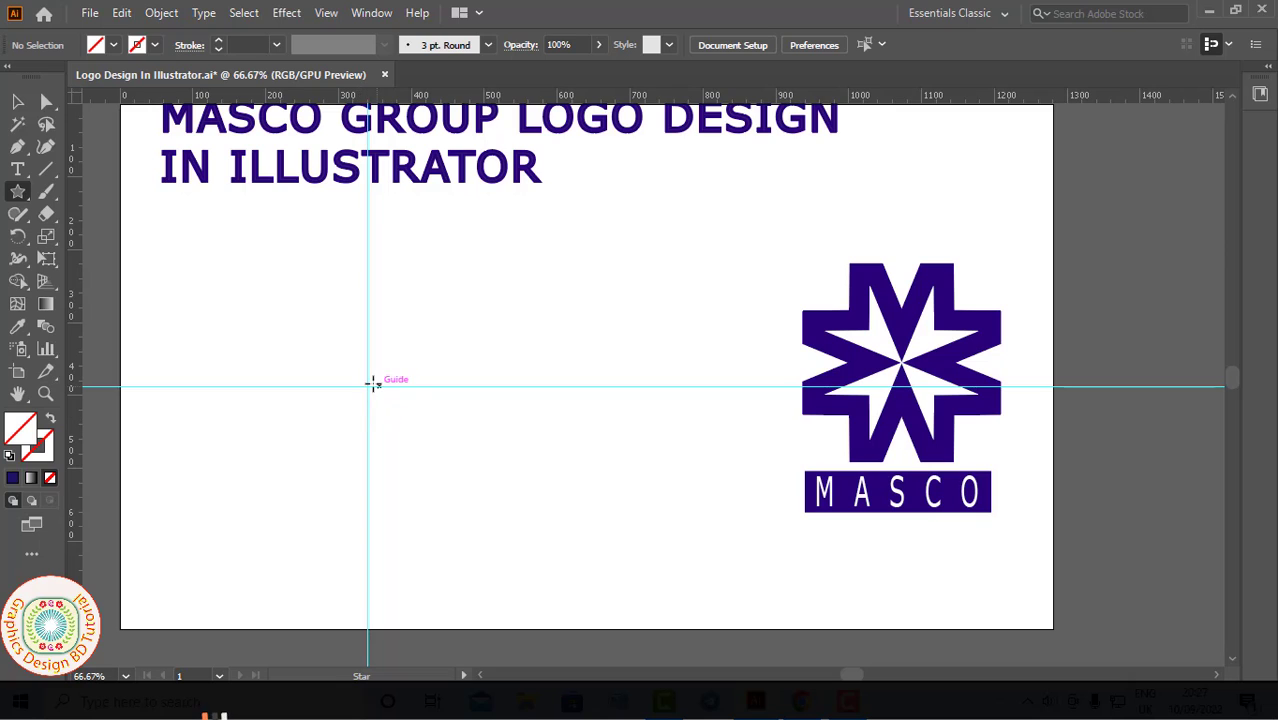
drag(366, 385, 320, 497)
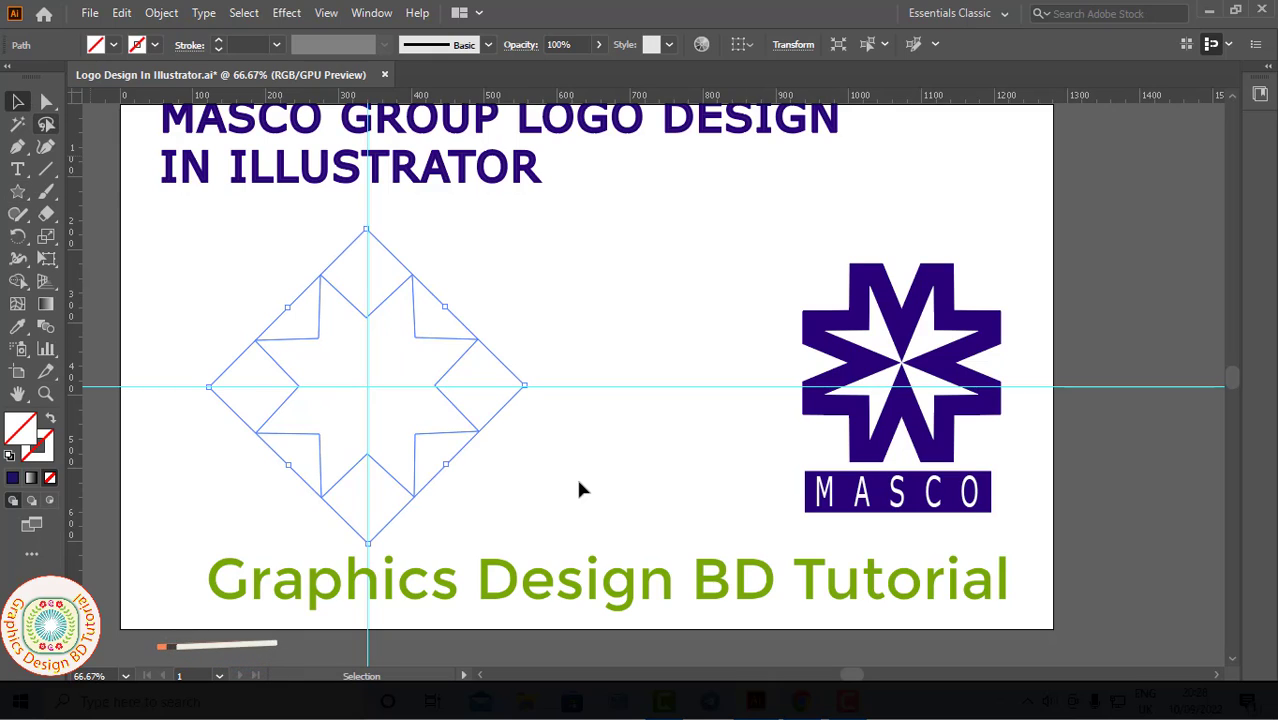
Step: Delete the horizontal and vertical guides
key(Delete)
drag(671, 420, 639, 466)
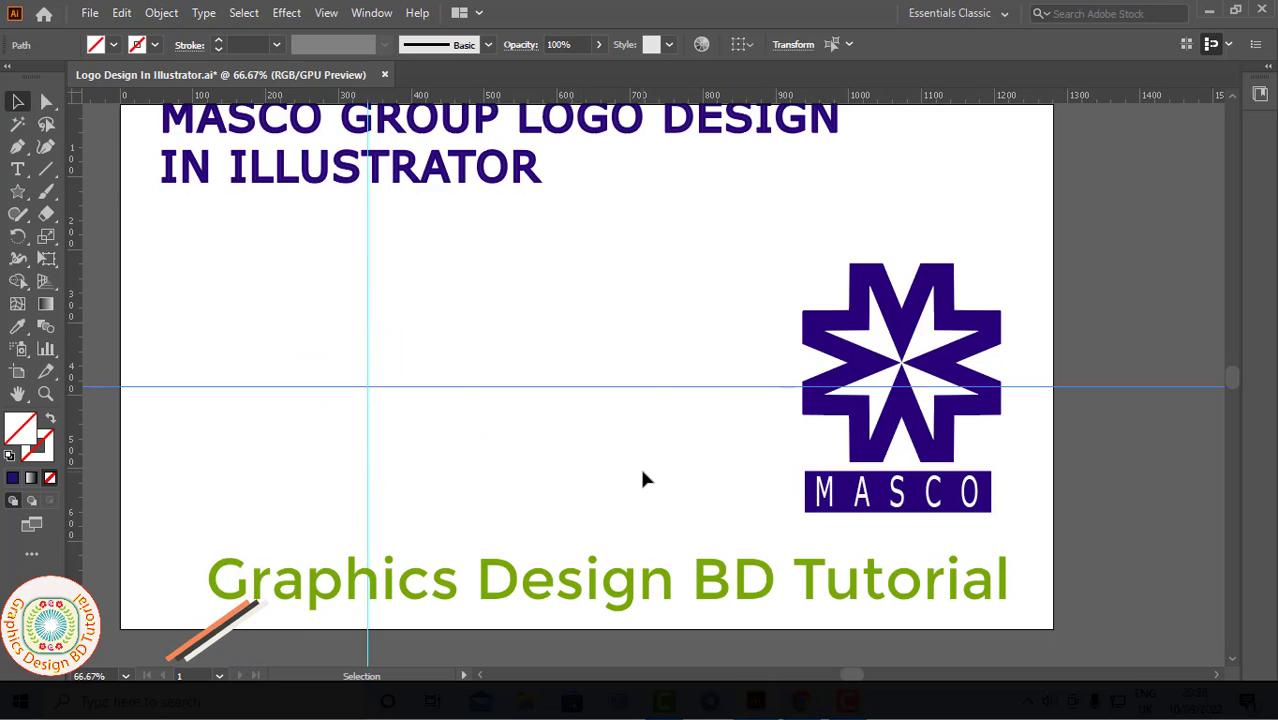
key(Delete)
drag(420, 576, 327, 625)
key(Delete)
key(Delete)
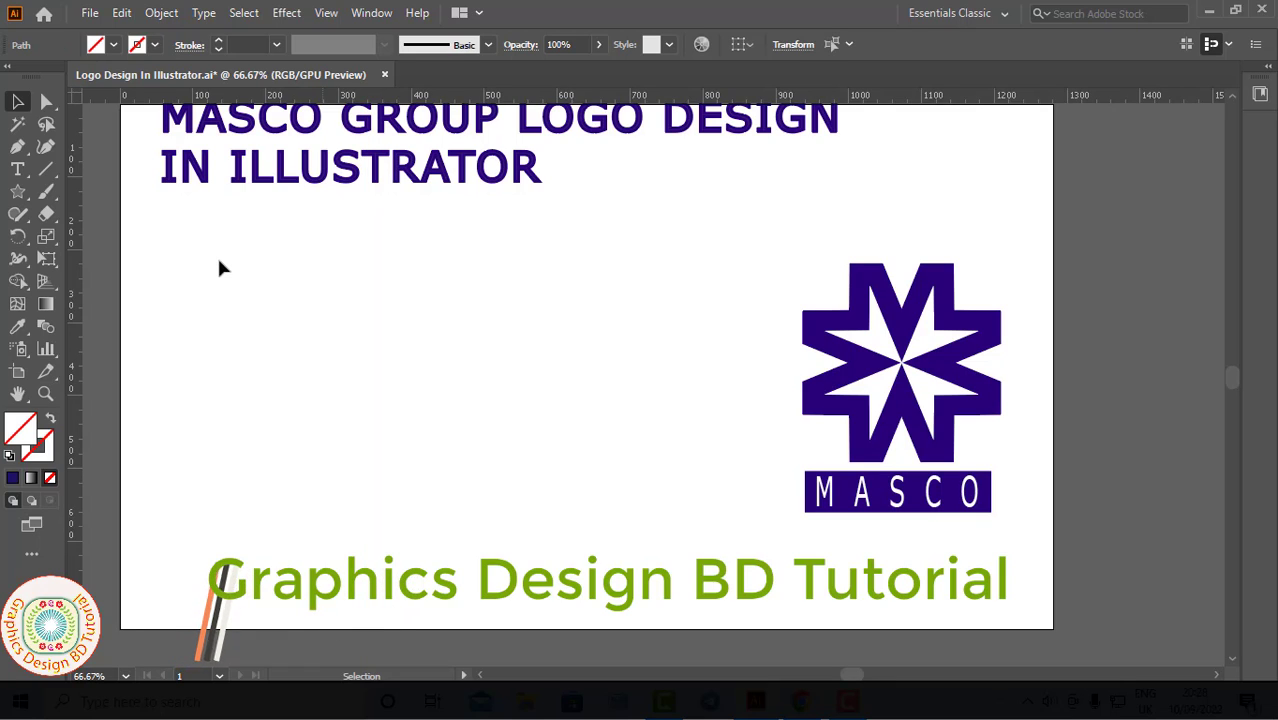
Step: Select the star and give it a dark blue 5 pt stroke
drag(554, 458, 560, 464)
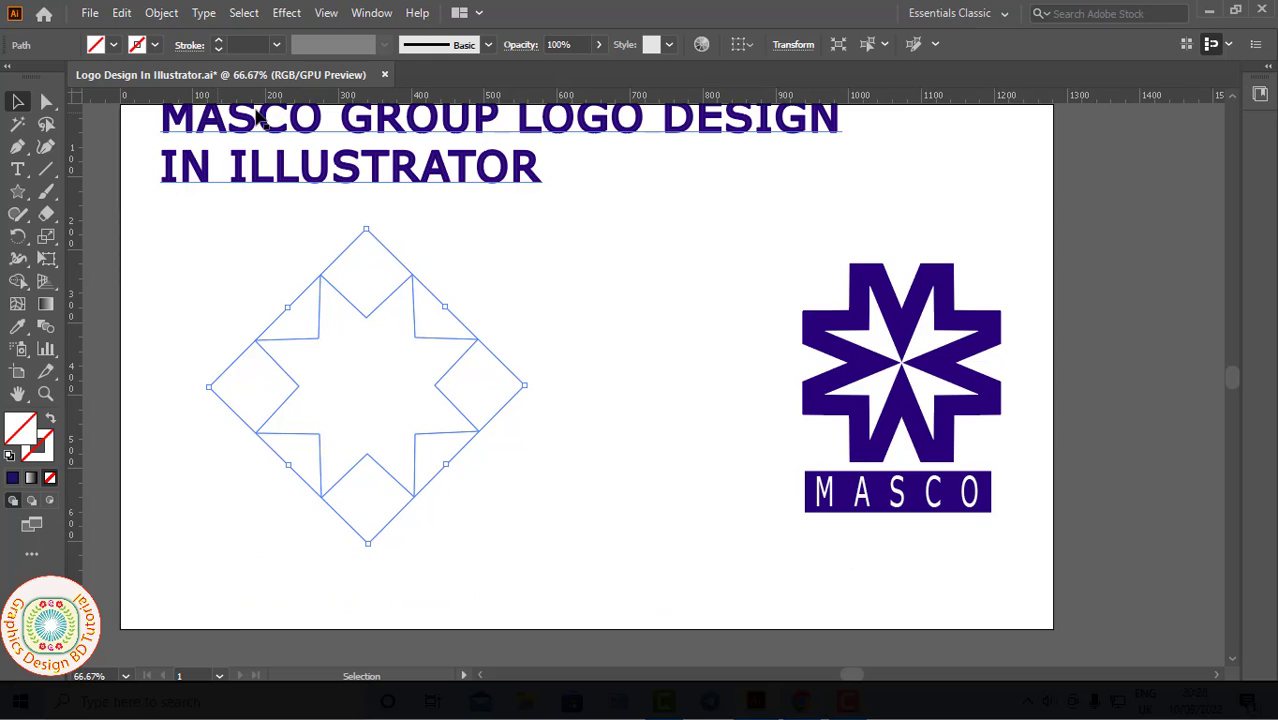
click(221, 42)
click(221, 42)
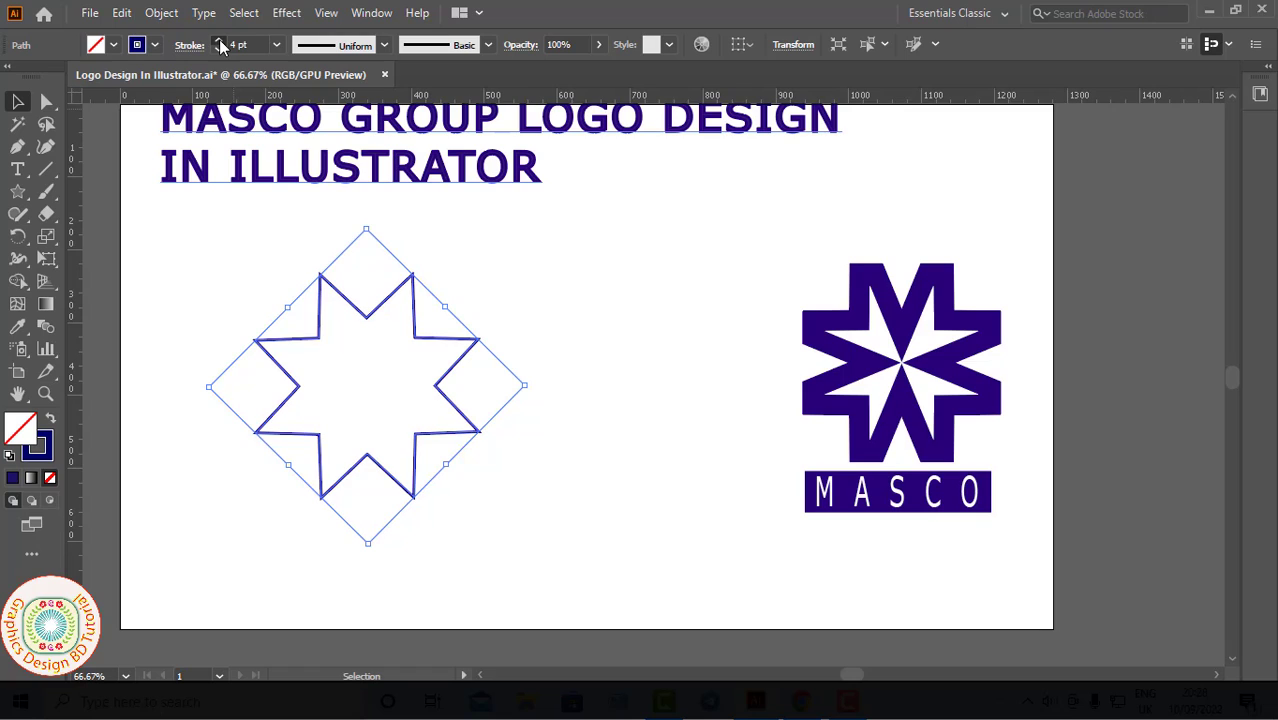
click(221, 42)
click(221, 42)
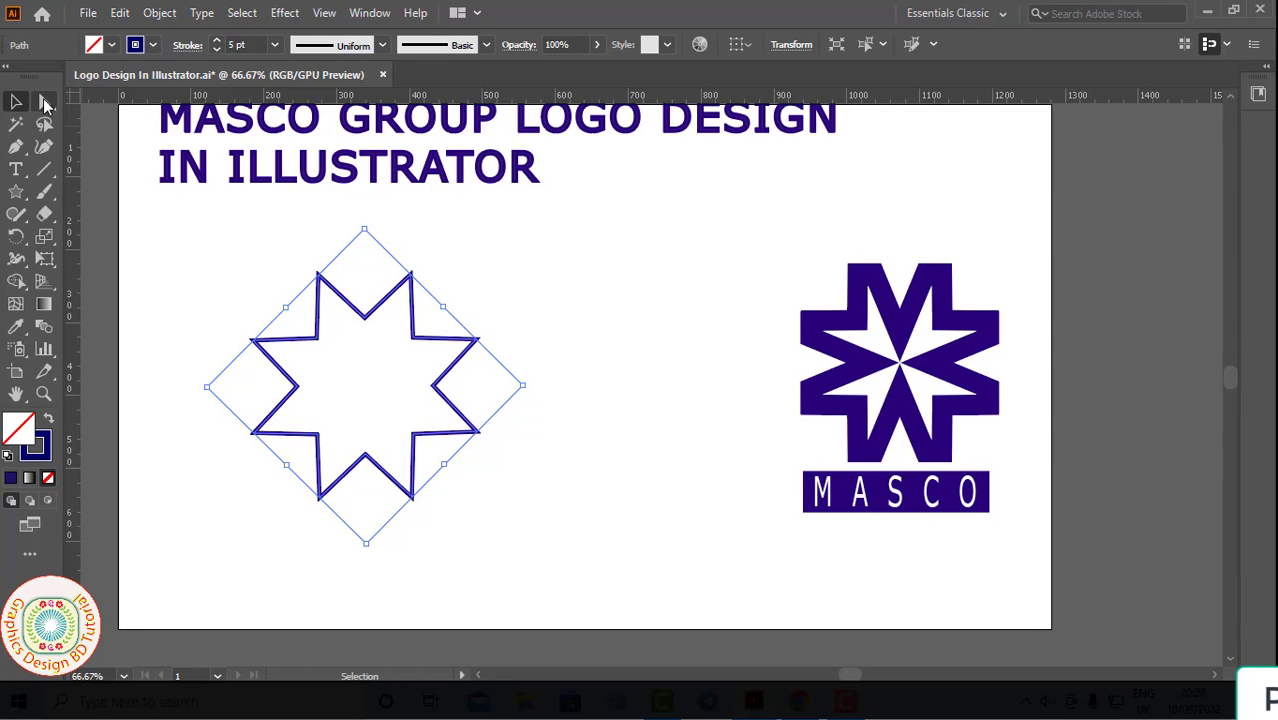
Step: Move the star's upper, lower and side notch anchor points inward so they meet at its centre
click(45, 103)
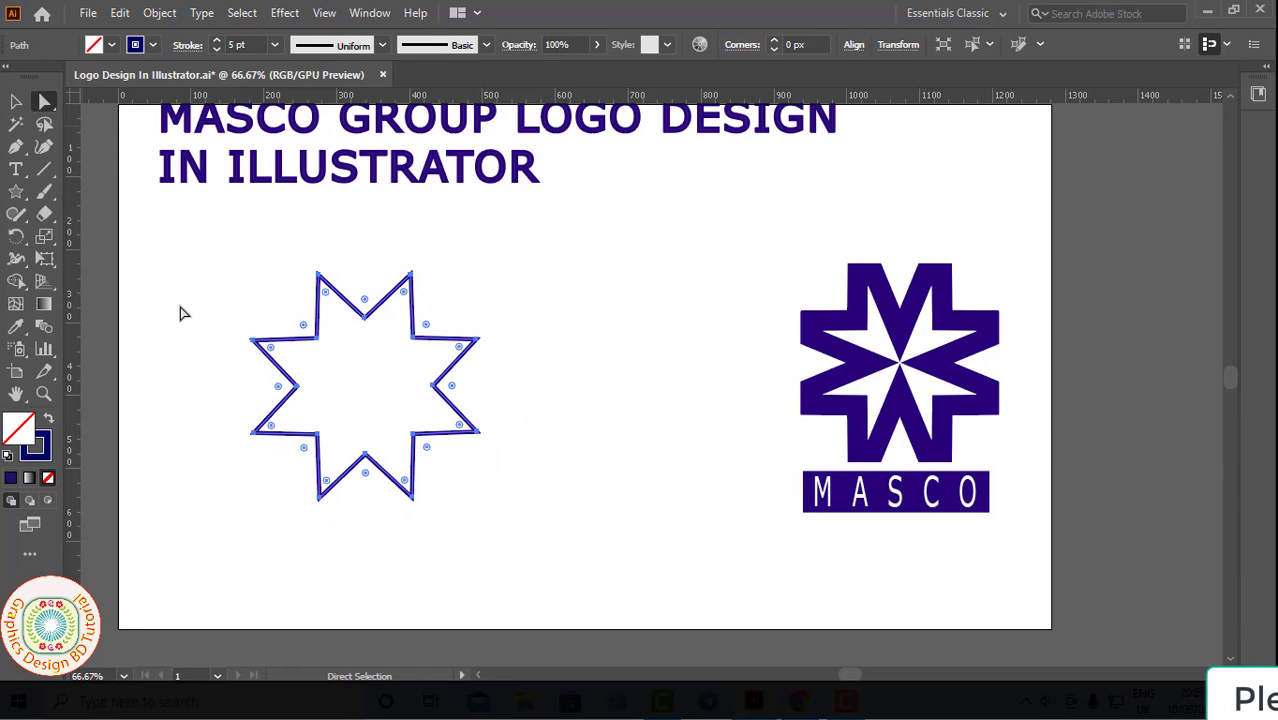
drag(364, 318, 364, 385)
drag(364, 455, 366, 386)
key(v)
click(213, 298)
Step: Move the reshaped star down slightly and scale it down proportionally about its centre
drag(213, 298, 493, 505)
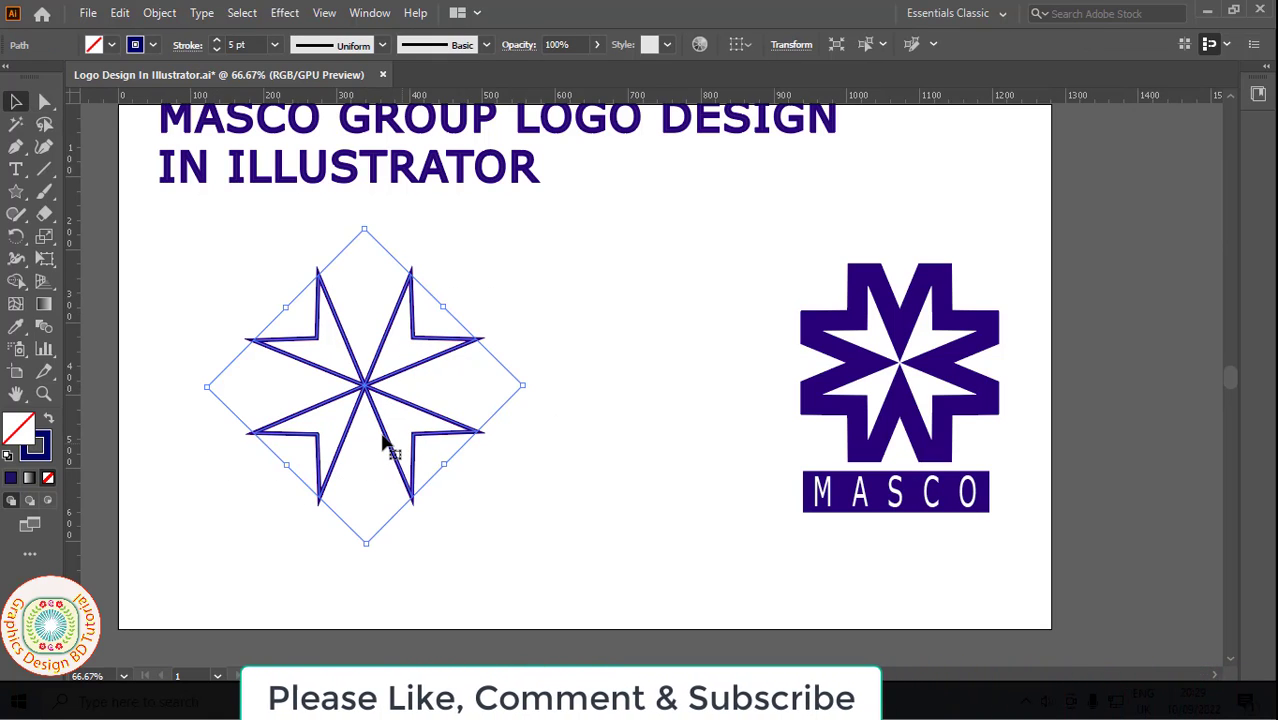
drag(388, 446, 390, 470)
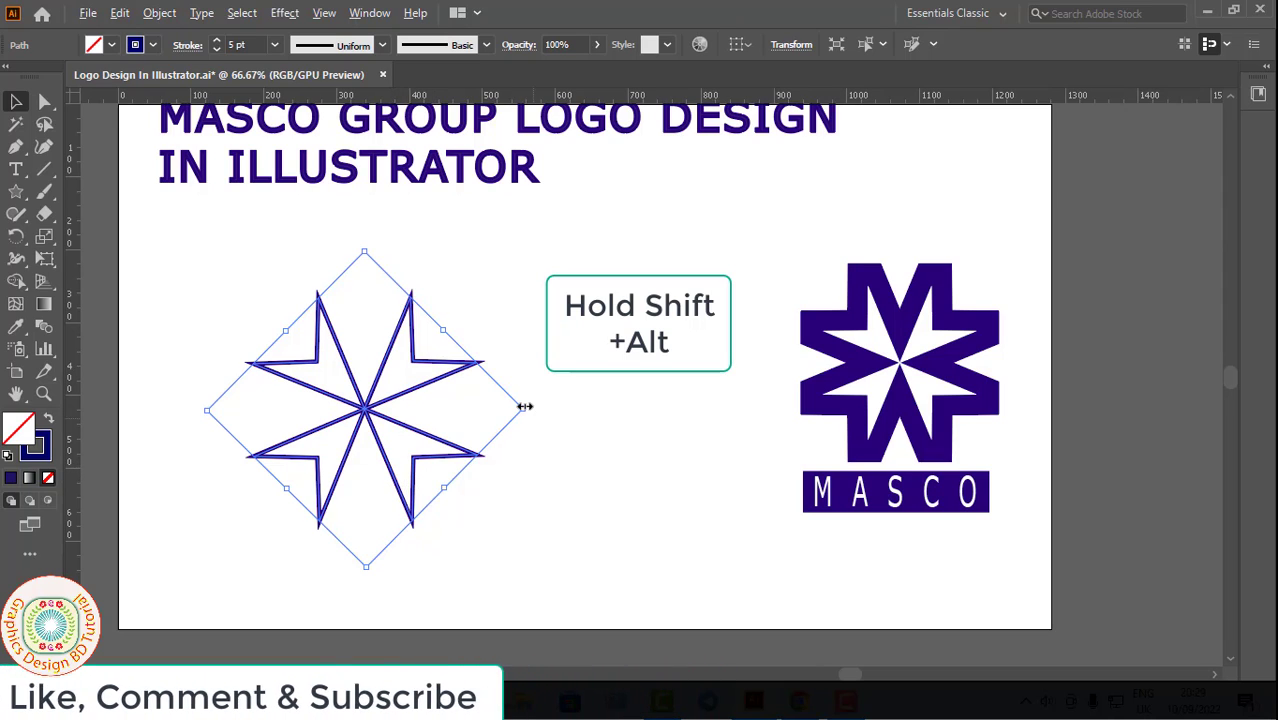
drag(522, 408, 491, 424)
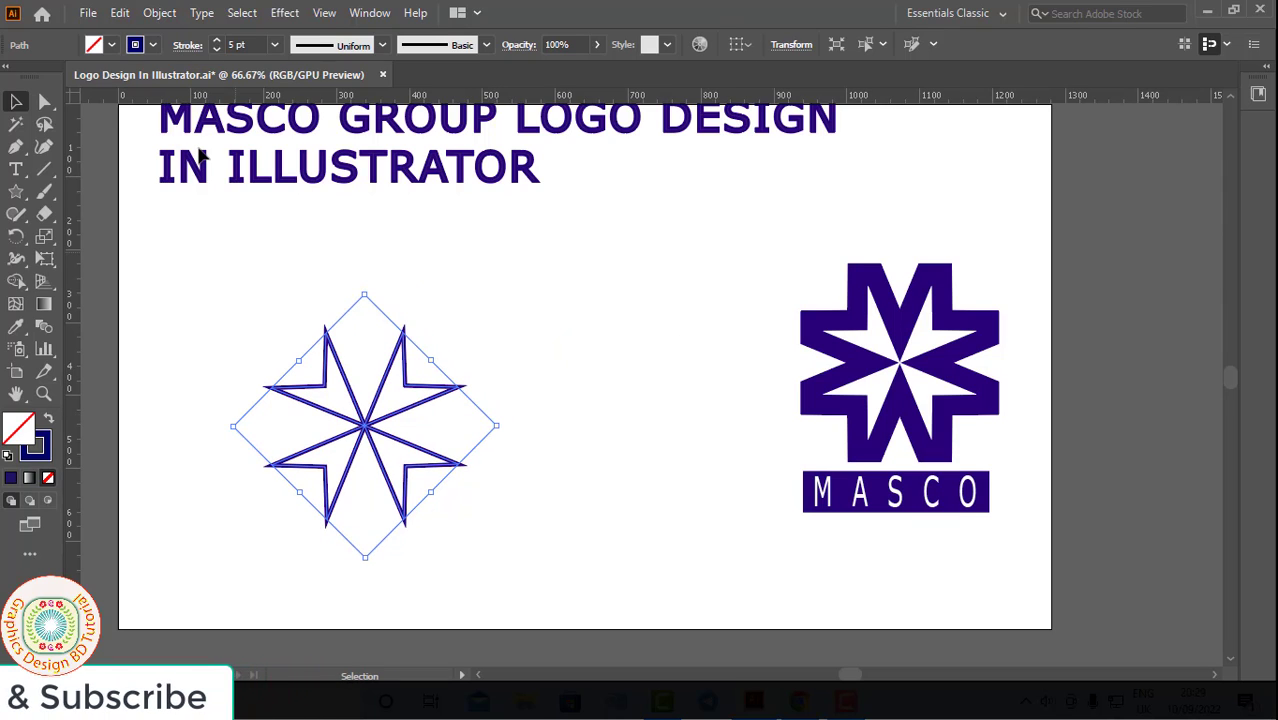
Step: Begin offsetting the star's path with preview on, using a 15 px offset, miter joins and a miter limit of 5
click(160, 14)
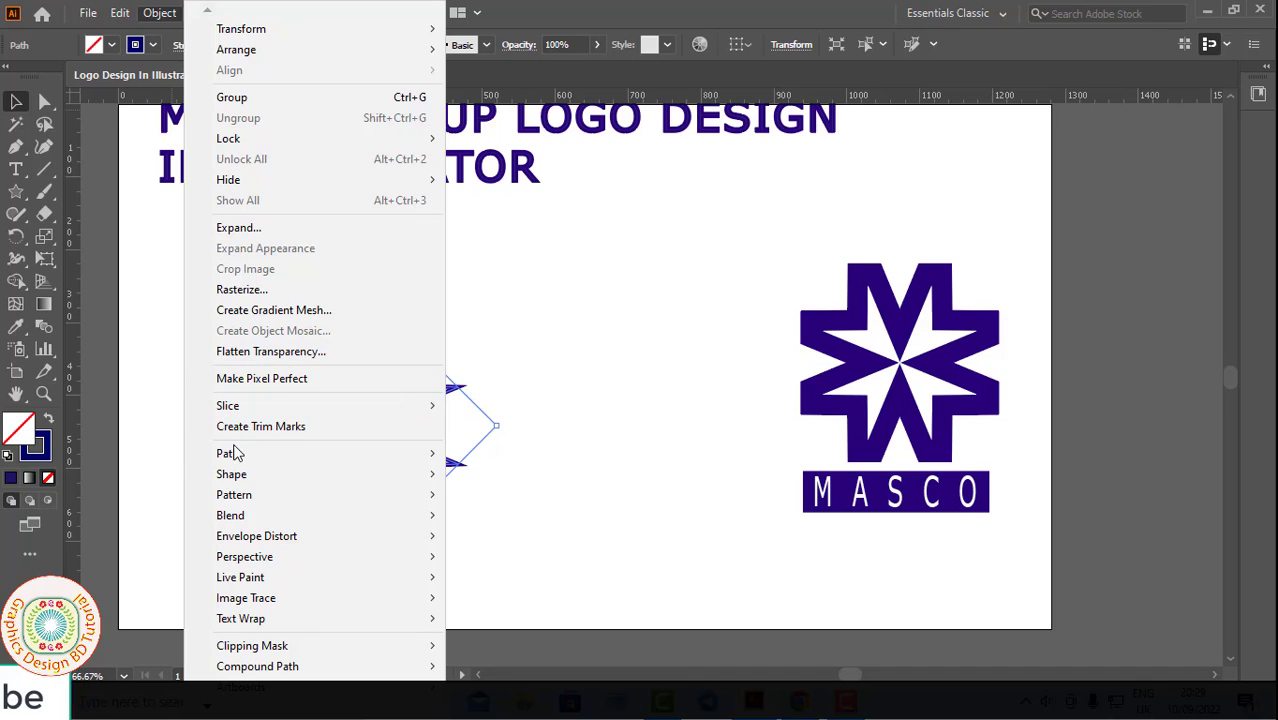
mouse_move(295, 457)
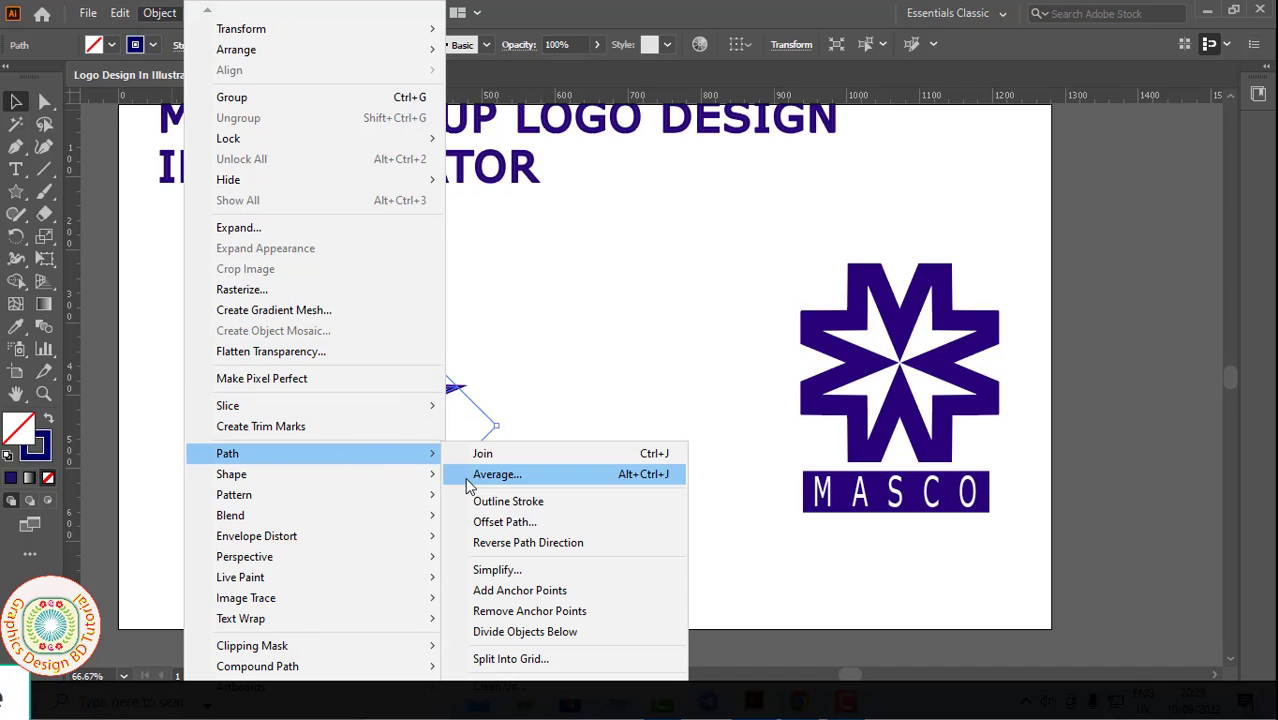
click(500, 522)
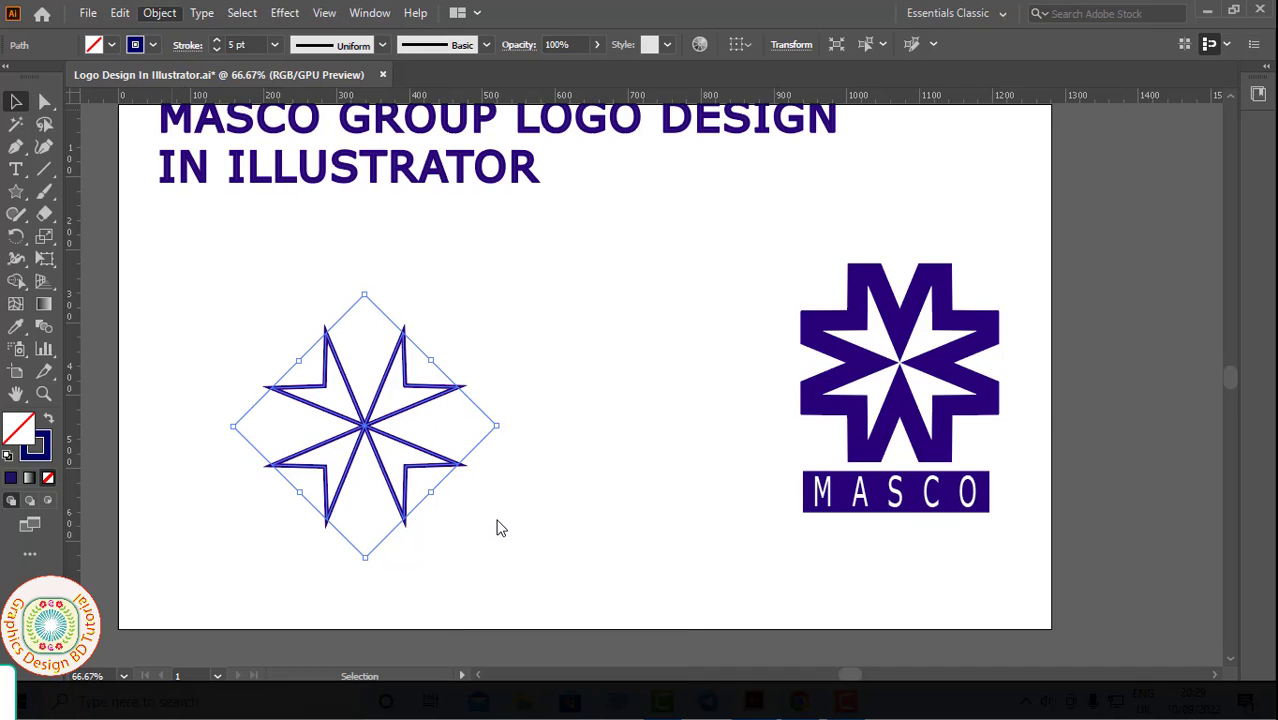
key(Up)
key(Up)
click(957, 376)
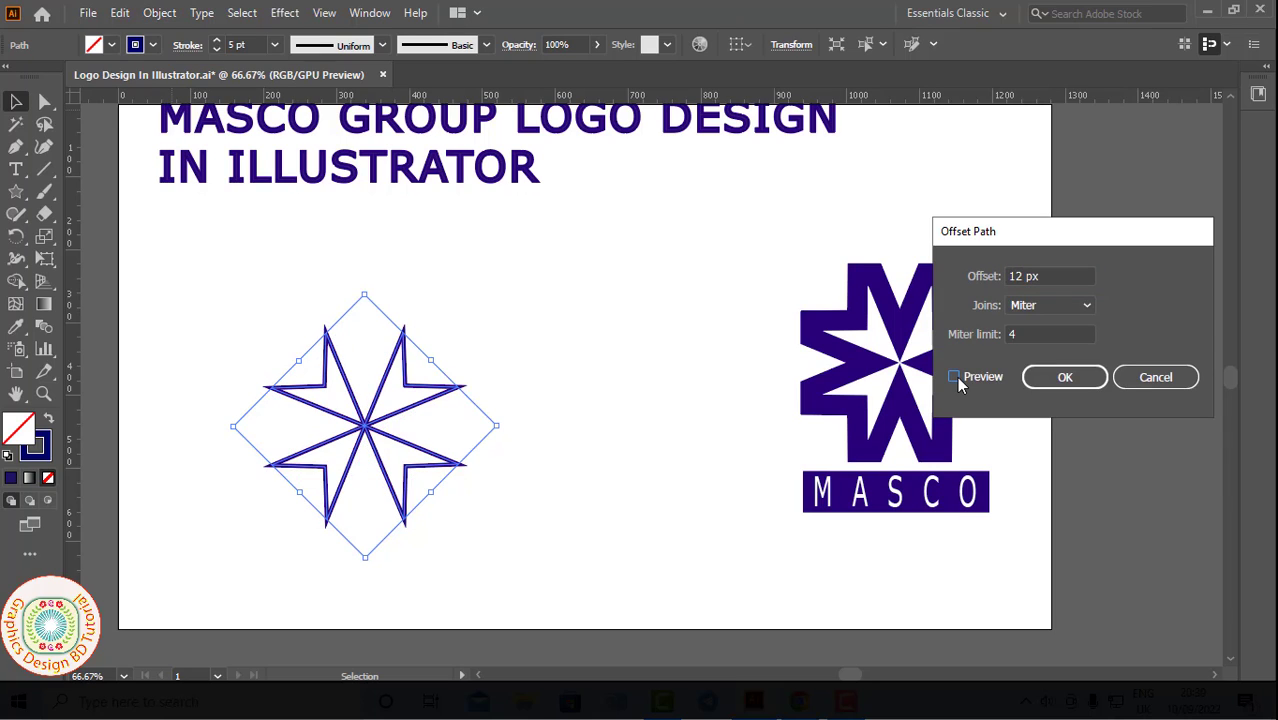
click(957, 376)
click(1045, 278)
key(Up)
key(Up)
key(Up)
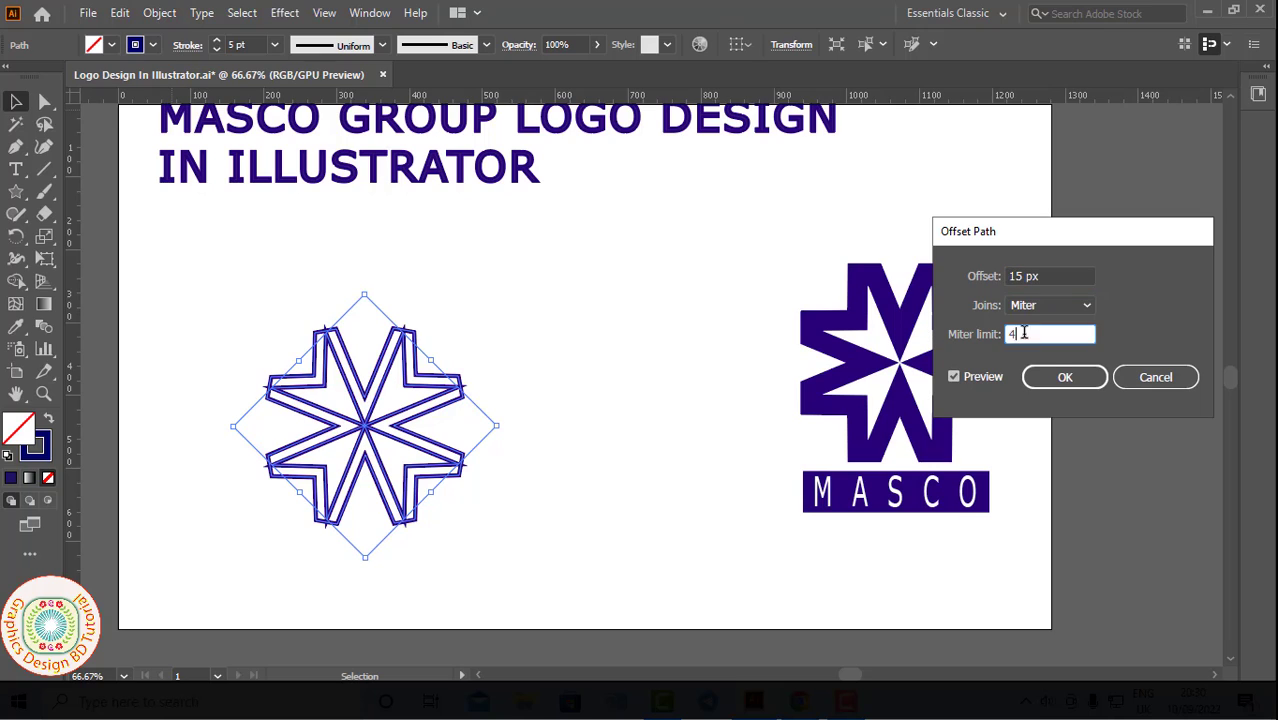
key(Up)
Step: Raise the path offset to 22 px, apply it to the star and clear the selection
click(1052, 277)
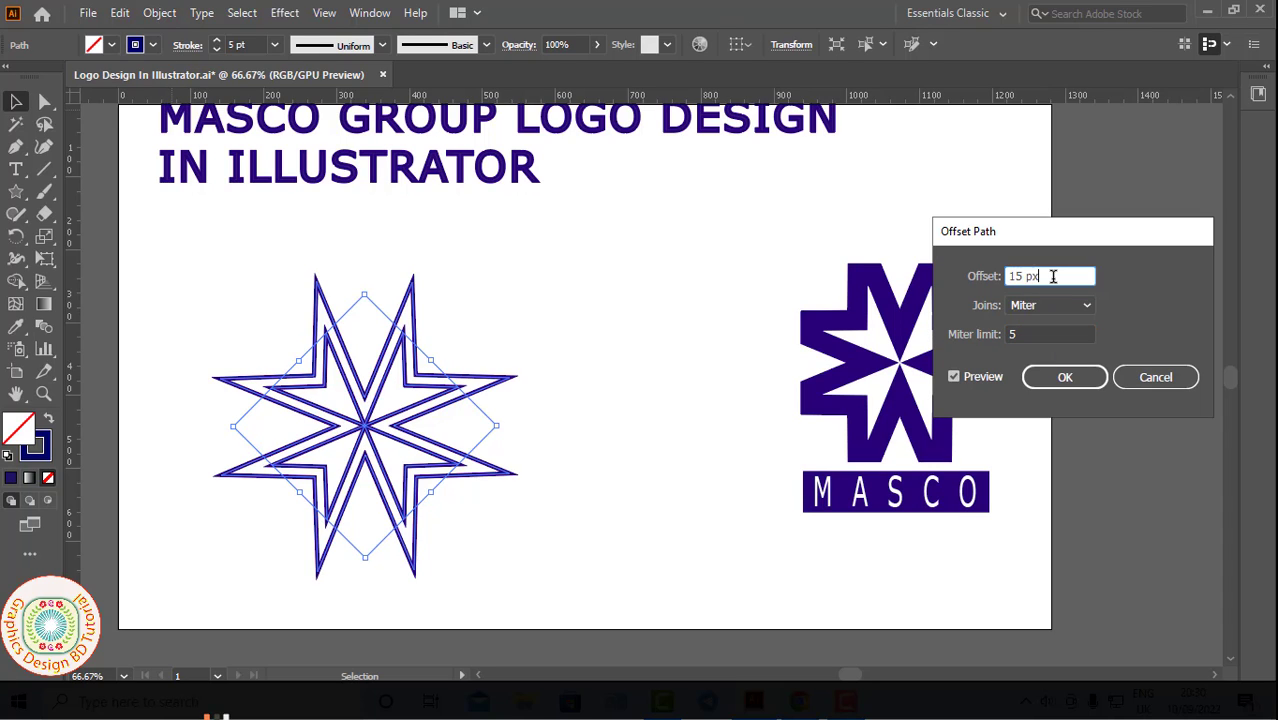
key(Up)
key(Up)
key(Up)
key(Up)
key(Up)
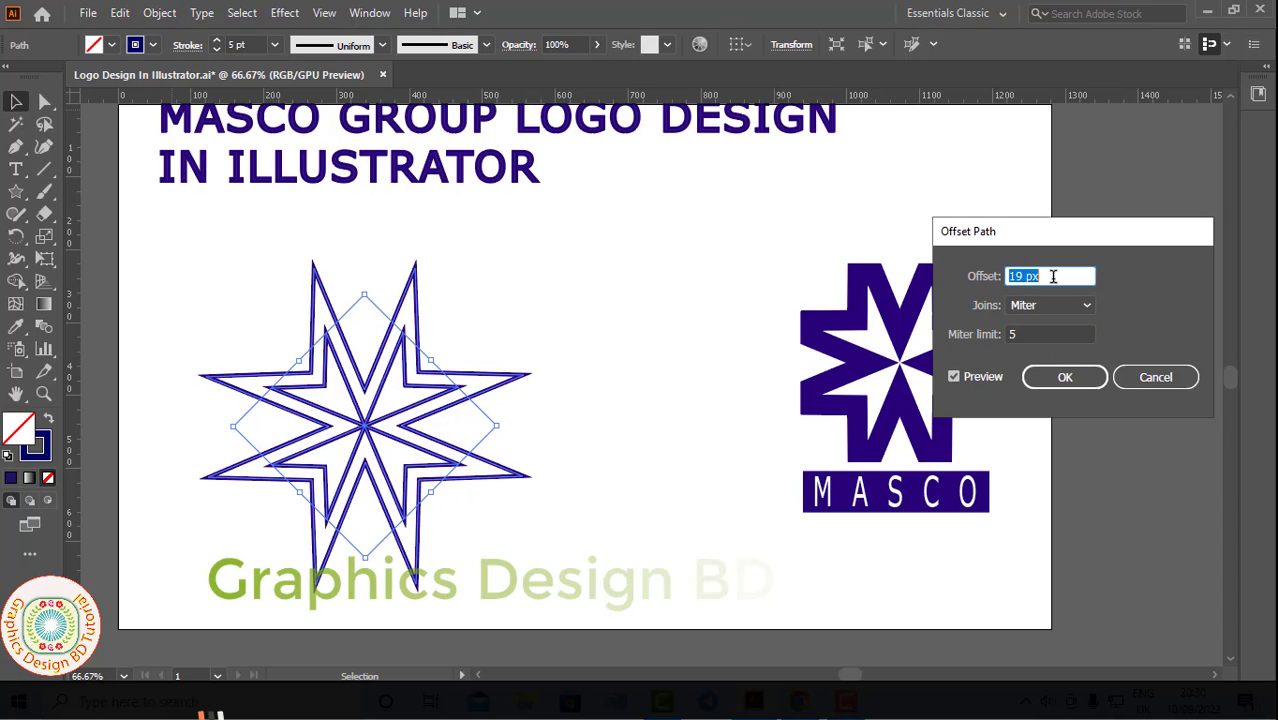
key(Up)
key(Up)
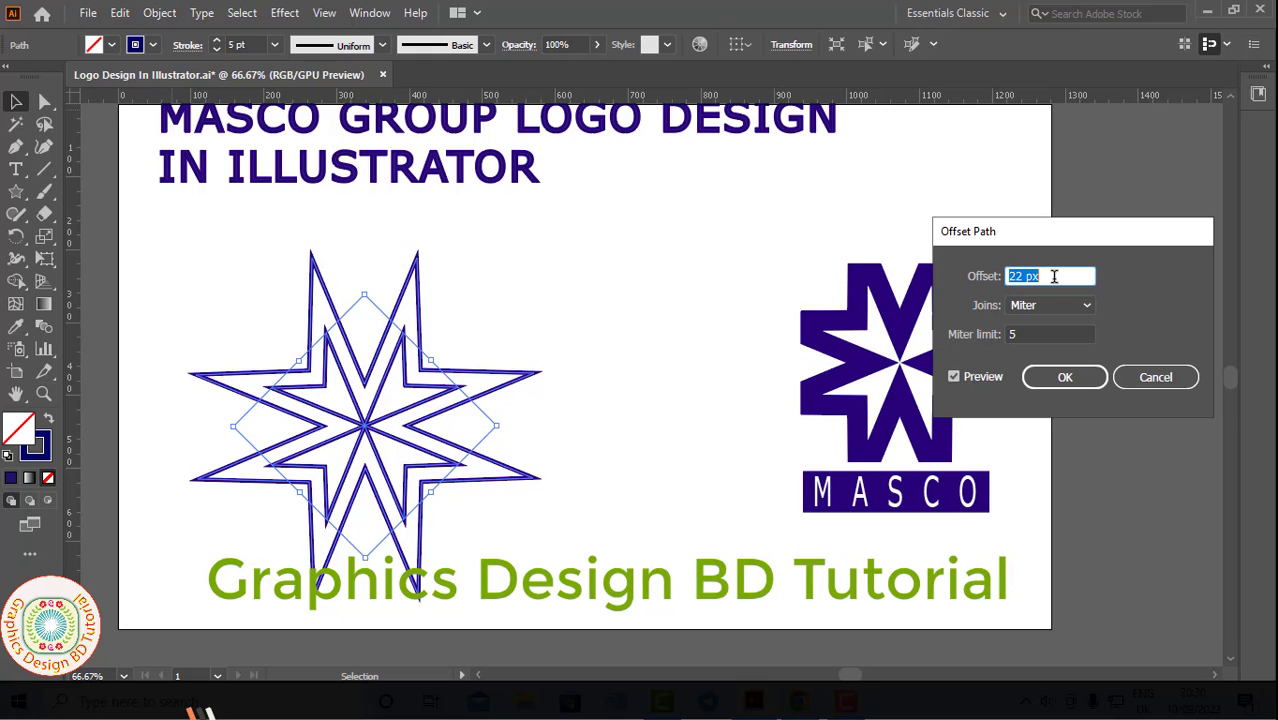
click(1065, 380)
click(564, 418)
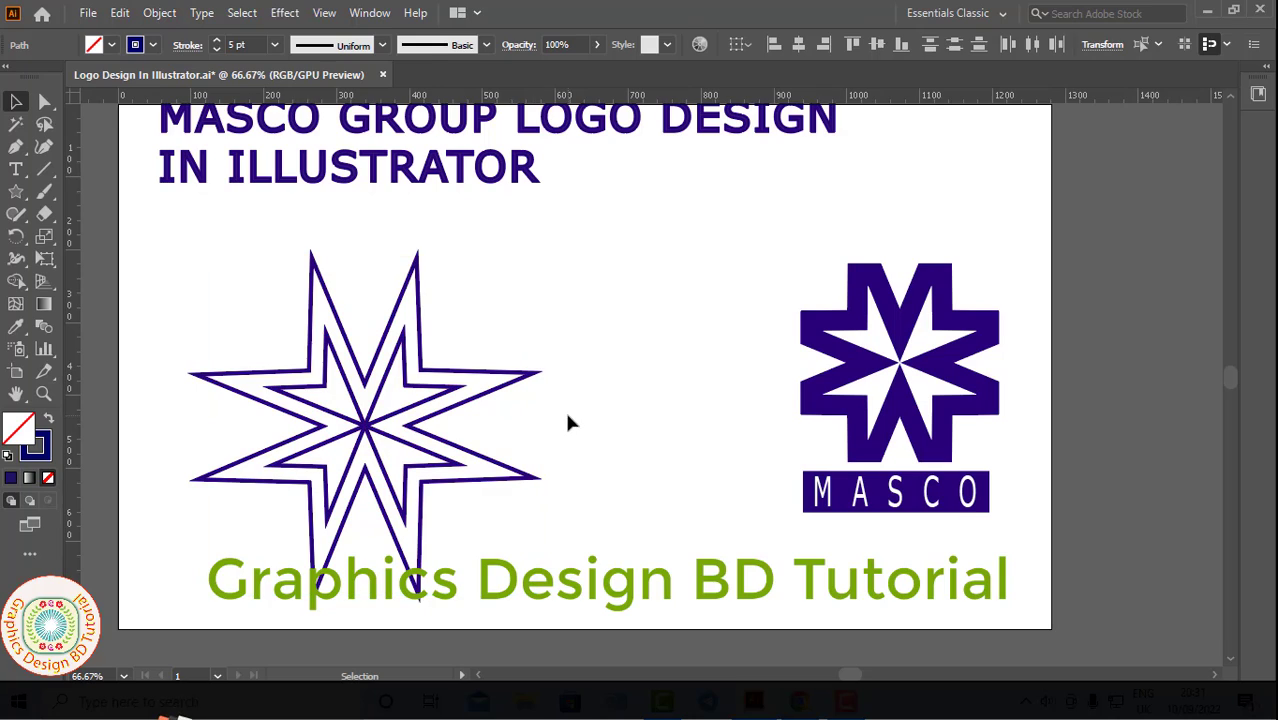
Step: Draw a square of about 316 px outward from the star's centre, over both star outlines
click(14, 194)
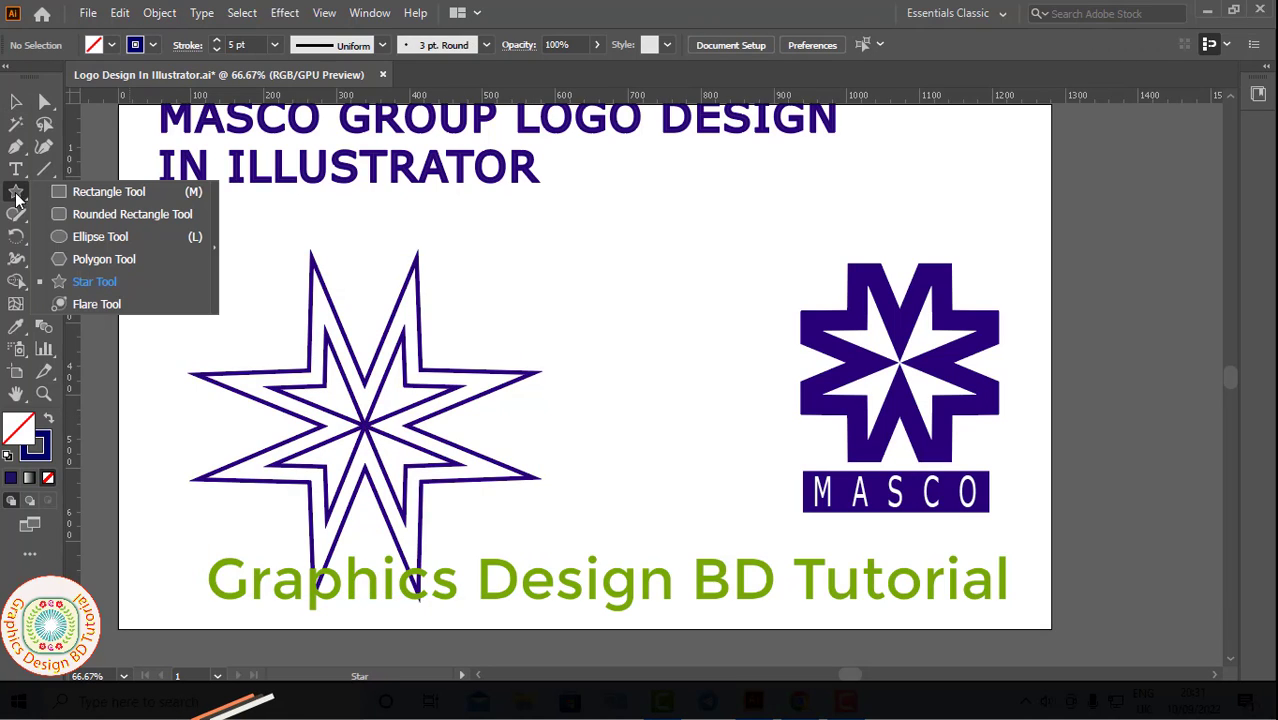
click(111, 192)
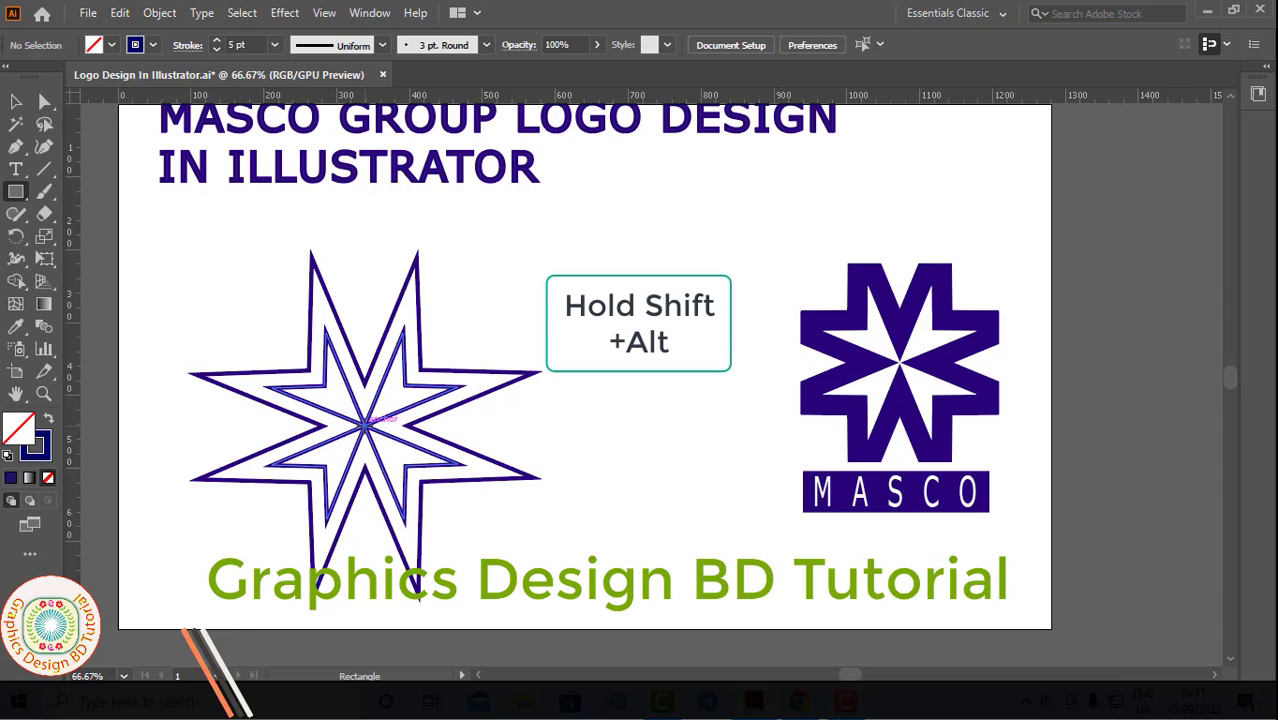
drag(364, 423, 479, 475)
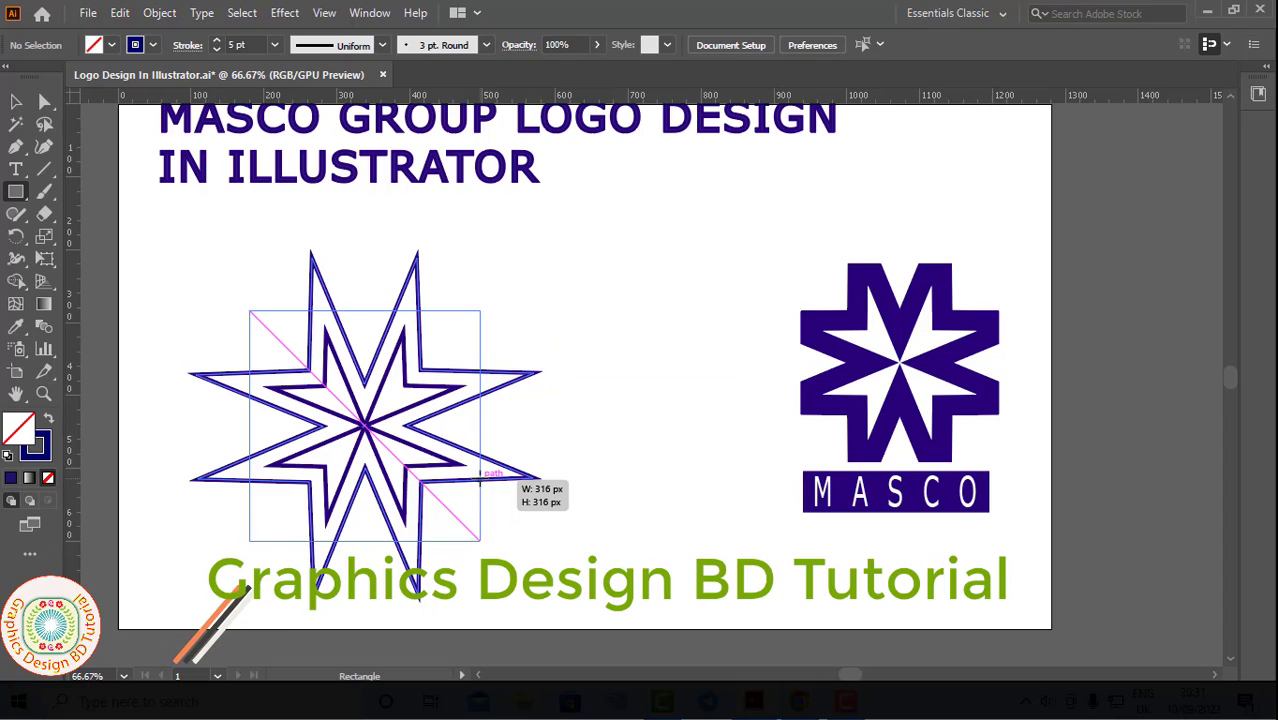
drag(479, 475, 481, 477)
Step: Select the inner star and give its stroke round join corners
key(v)
click(342, 381)
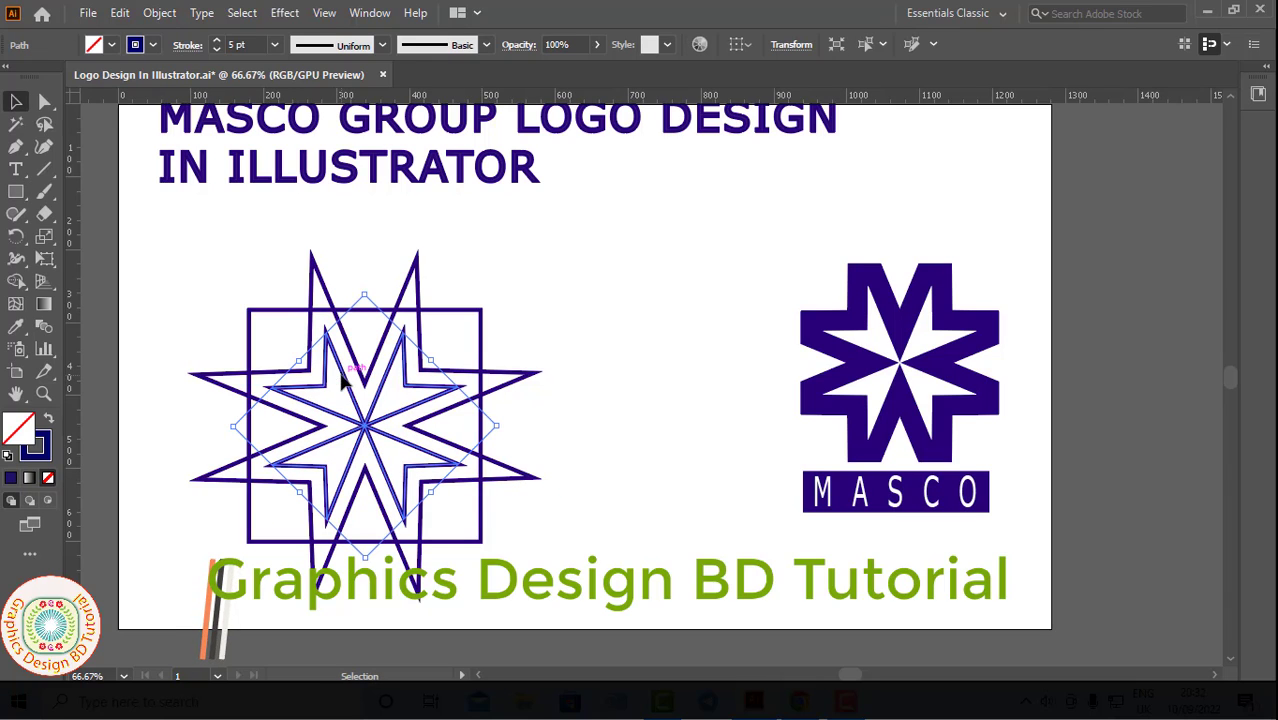
click(369, 13)
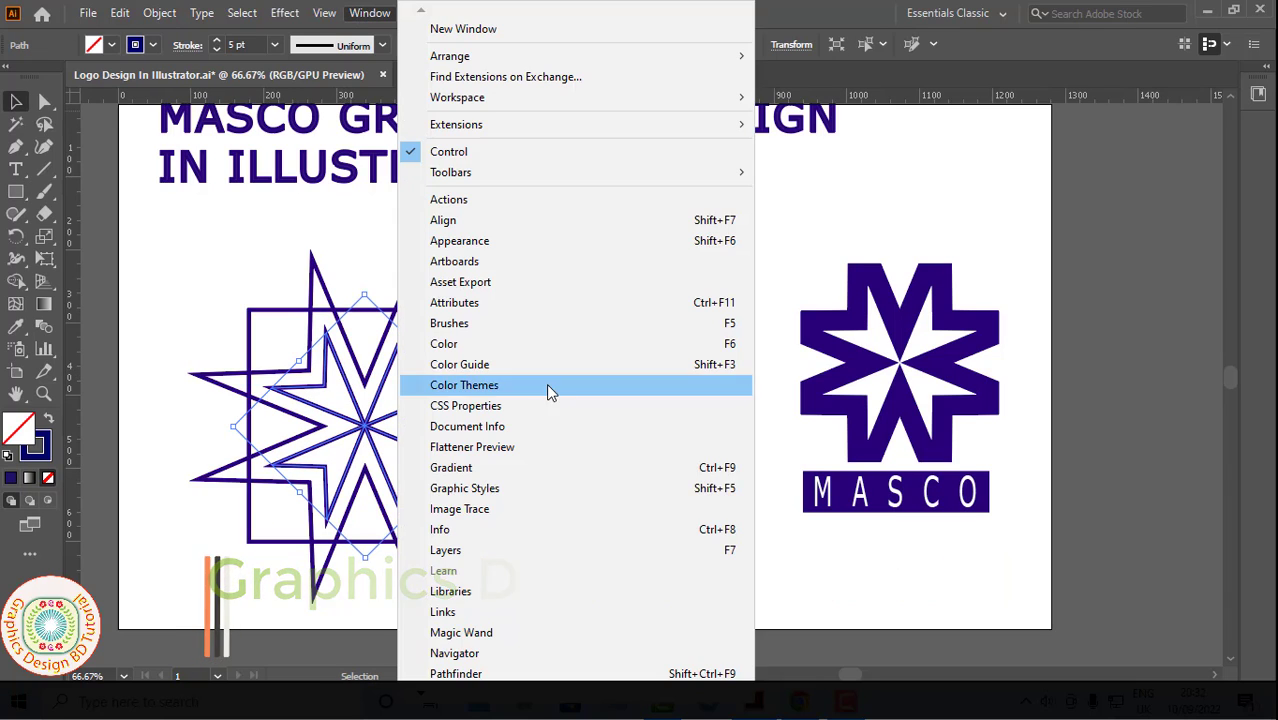
scroll(440, 652, down, 8)
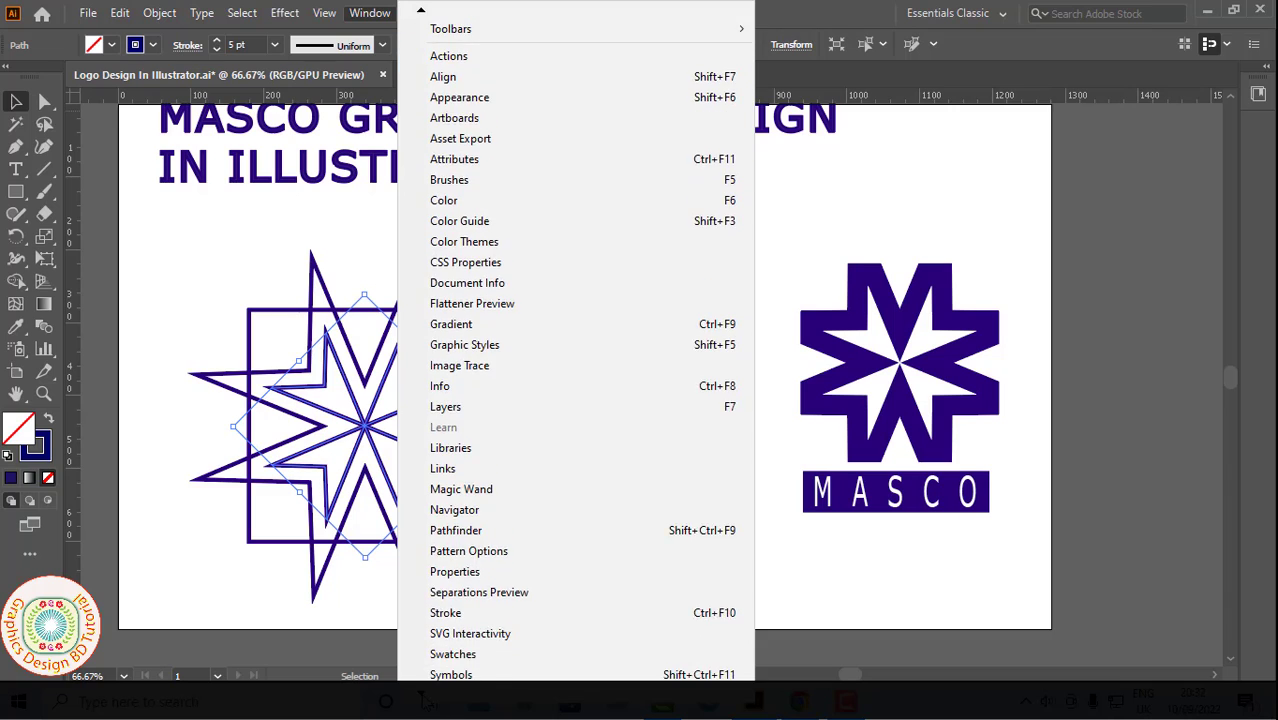
click(446, 586)
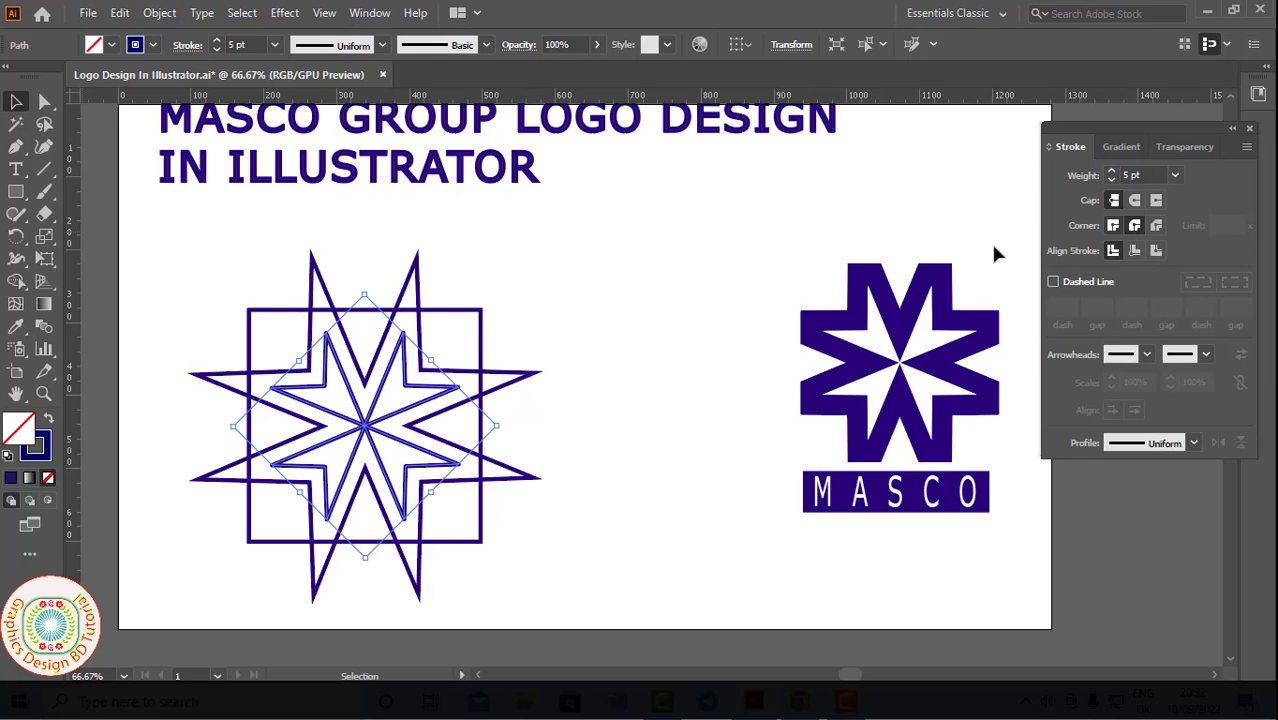
Step: Select both stars and the square, and remove the star tips outside the square with the Shape Builder
drag(190, 252, 595, 587)
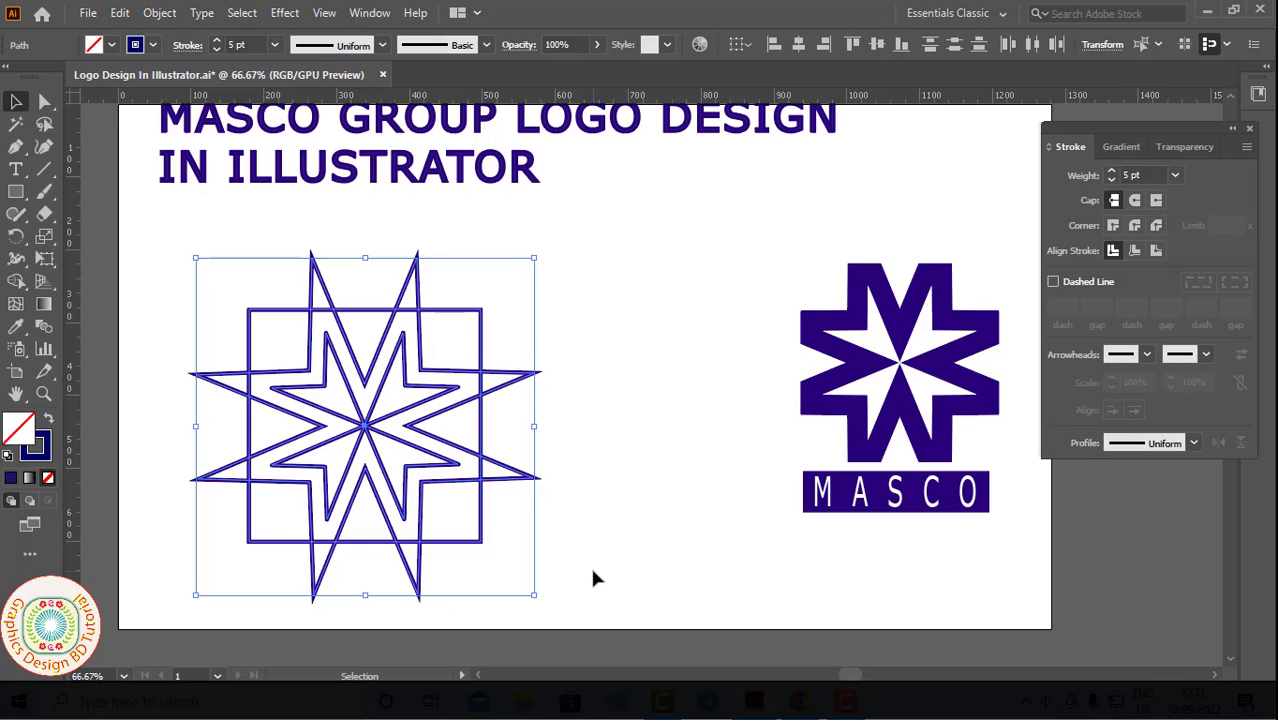
click(17, 282)
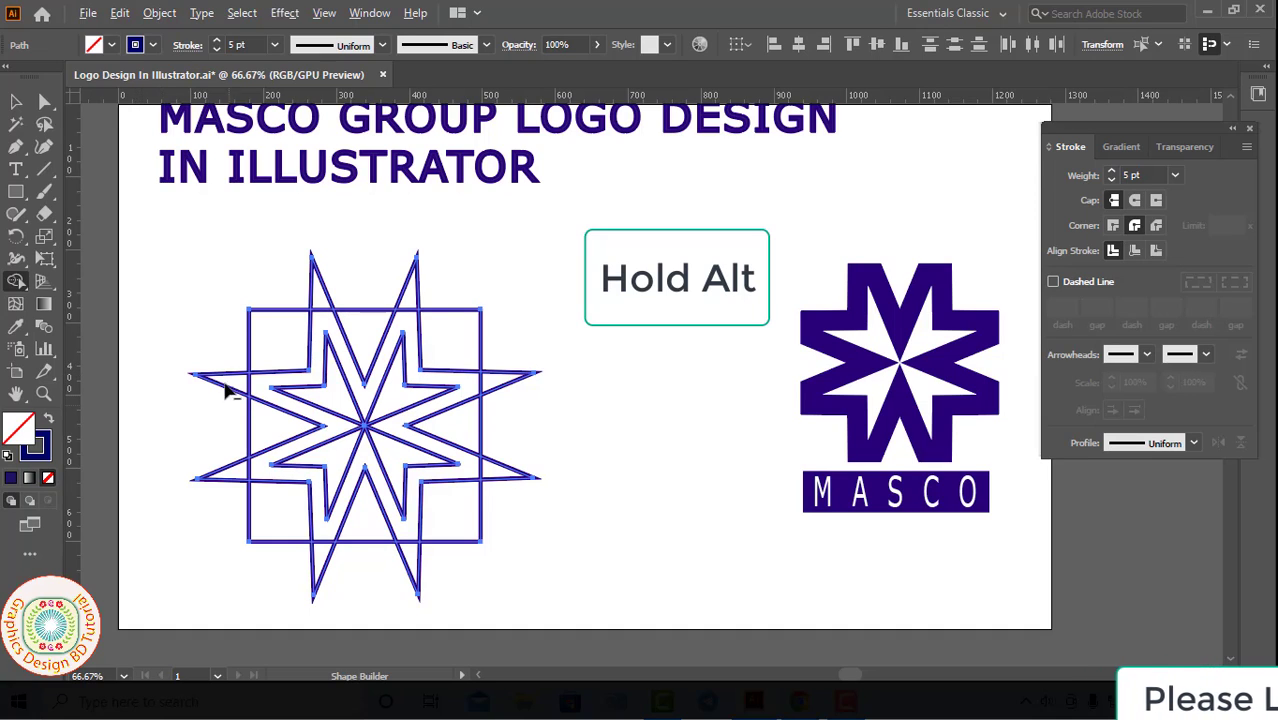
mouse_move(200, 374)
mouse_down()
mouse_move(237, 320)
mouse_move(474, 288)
mouse_move(498, 300)
mouse_move(540, 532)
mouse_up()
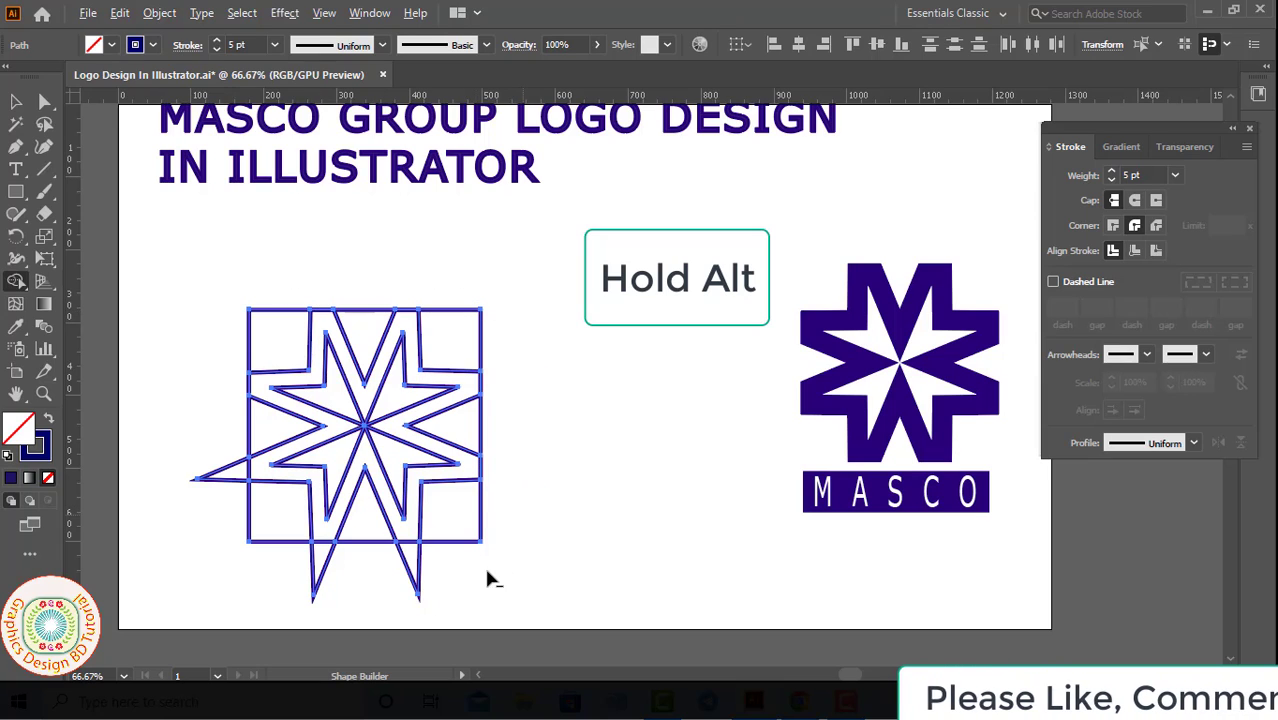
mouse_move(484, 564)
mouse_down()
mouse_move(247, 572)
mouse_move(256, 562)
mouse_move(206, 438)
mouse_up()
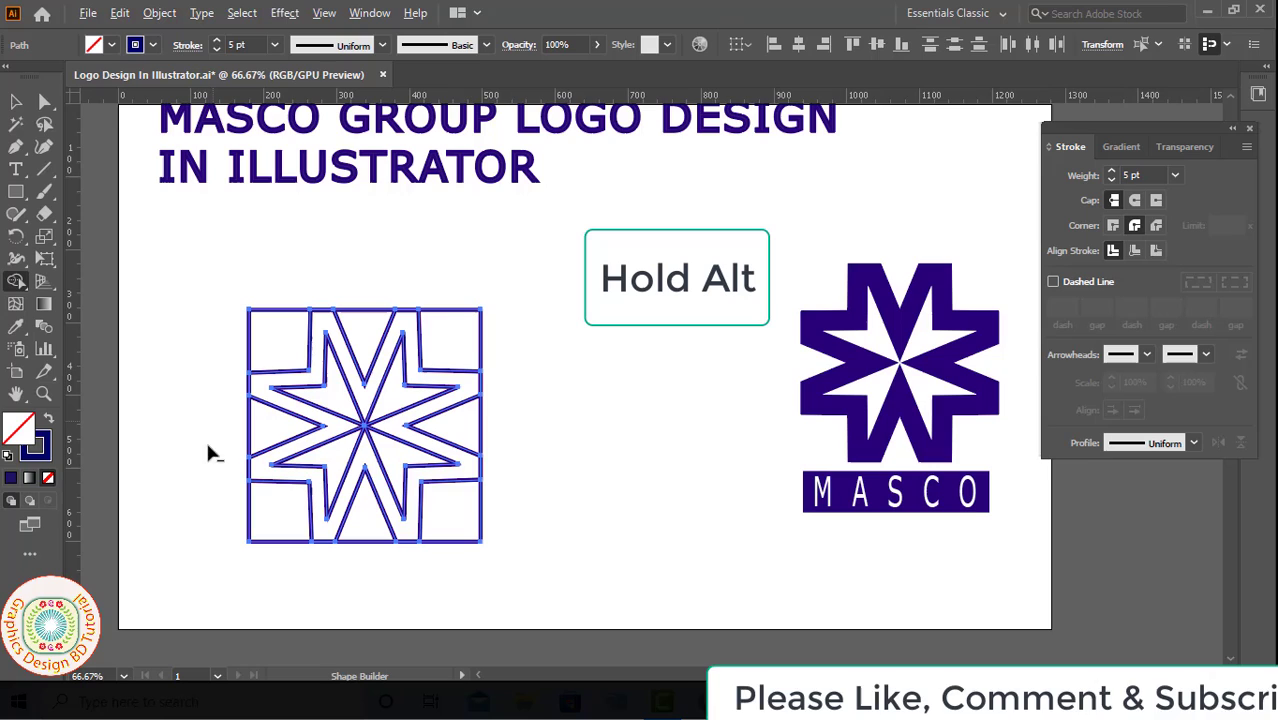
Step: Remove the four corner areas and the four triangular notches between the outer star and the square
alt+click(242, 524)
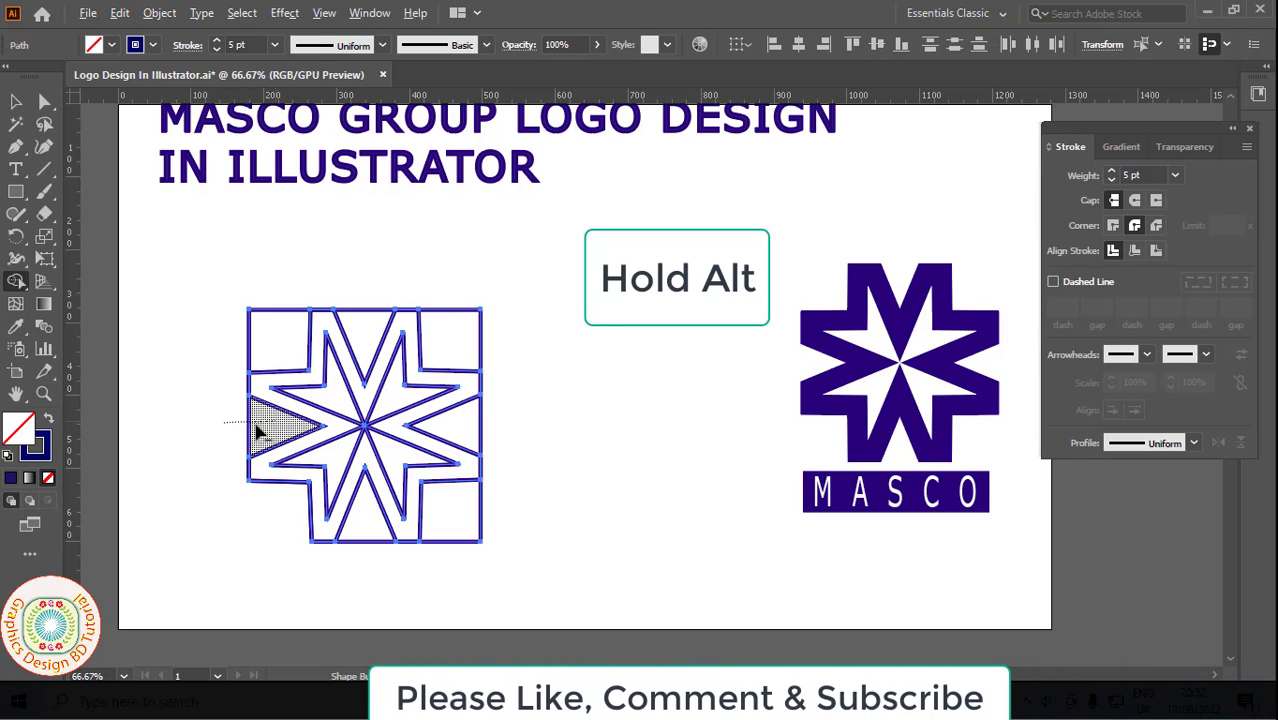
alt+click(287, 347)
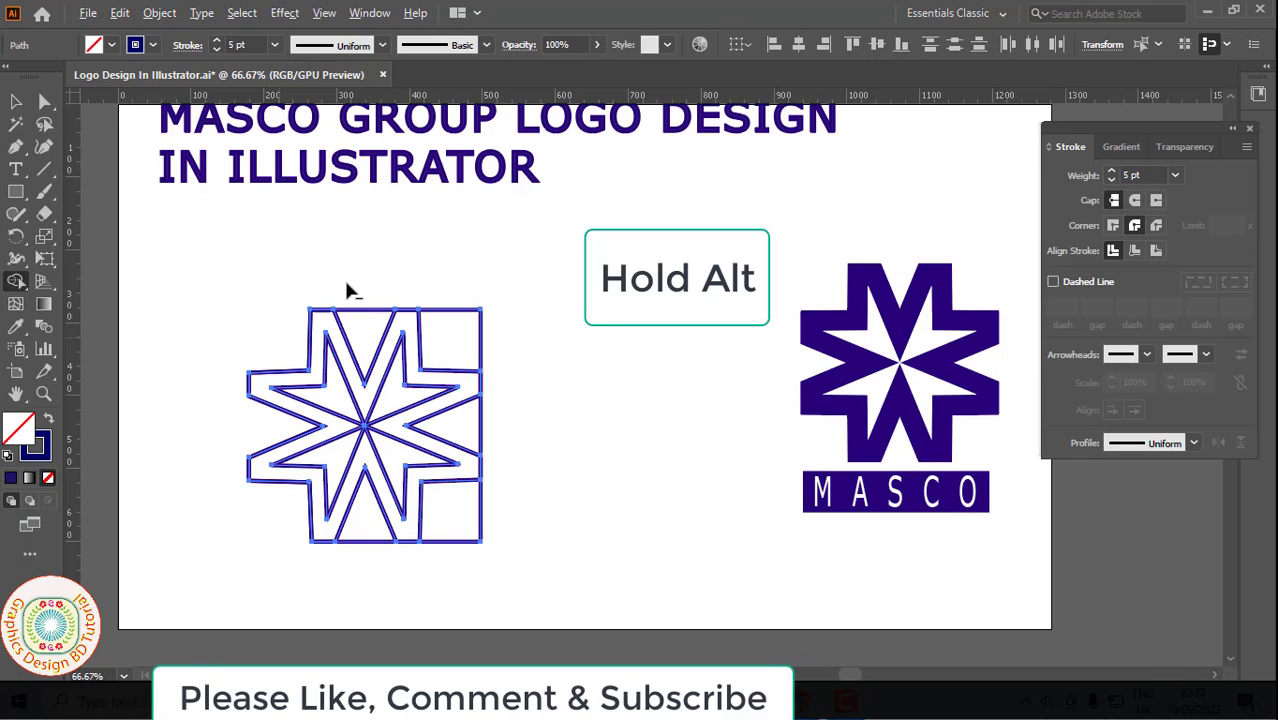
alt+click(362, 328)
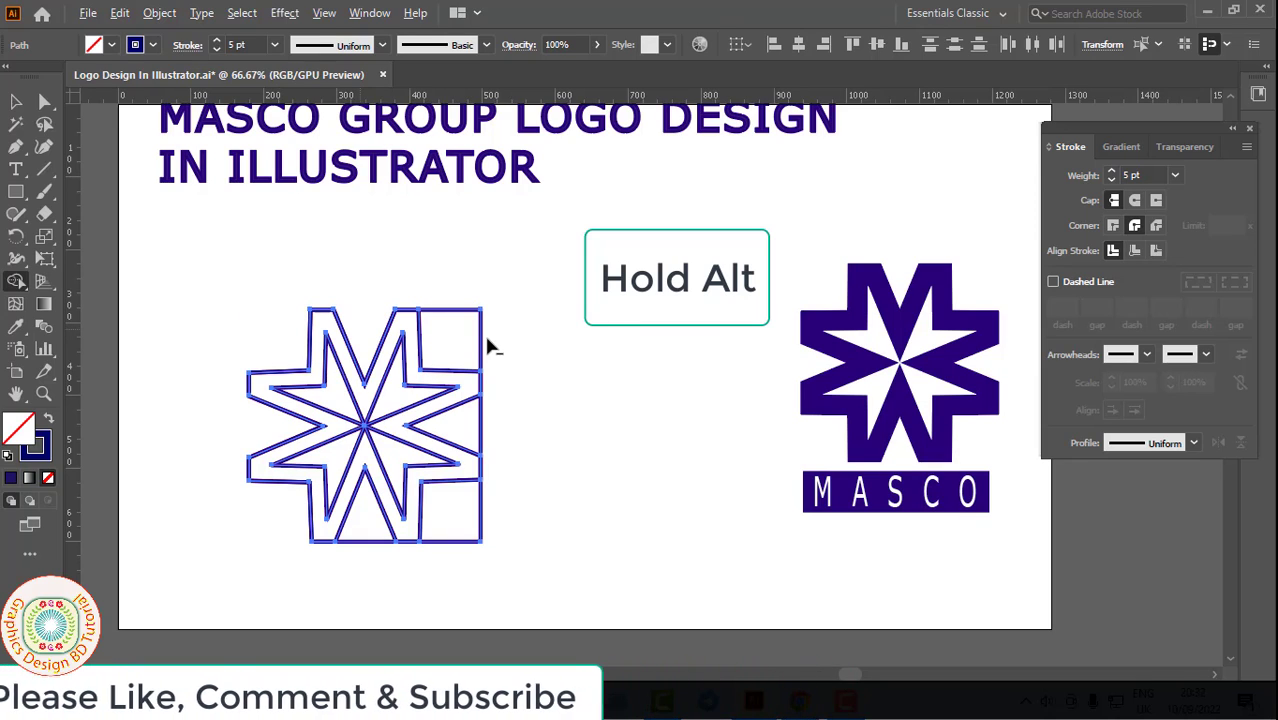
alt+click(479, 335)
drag(499, 427, 450, 428)
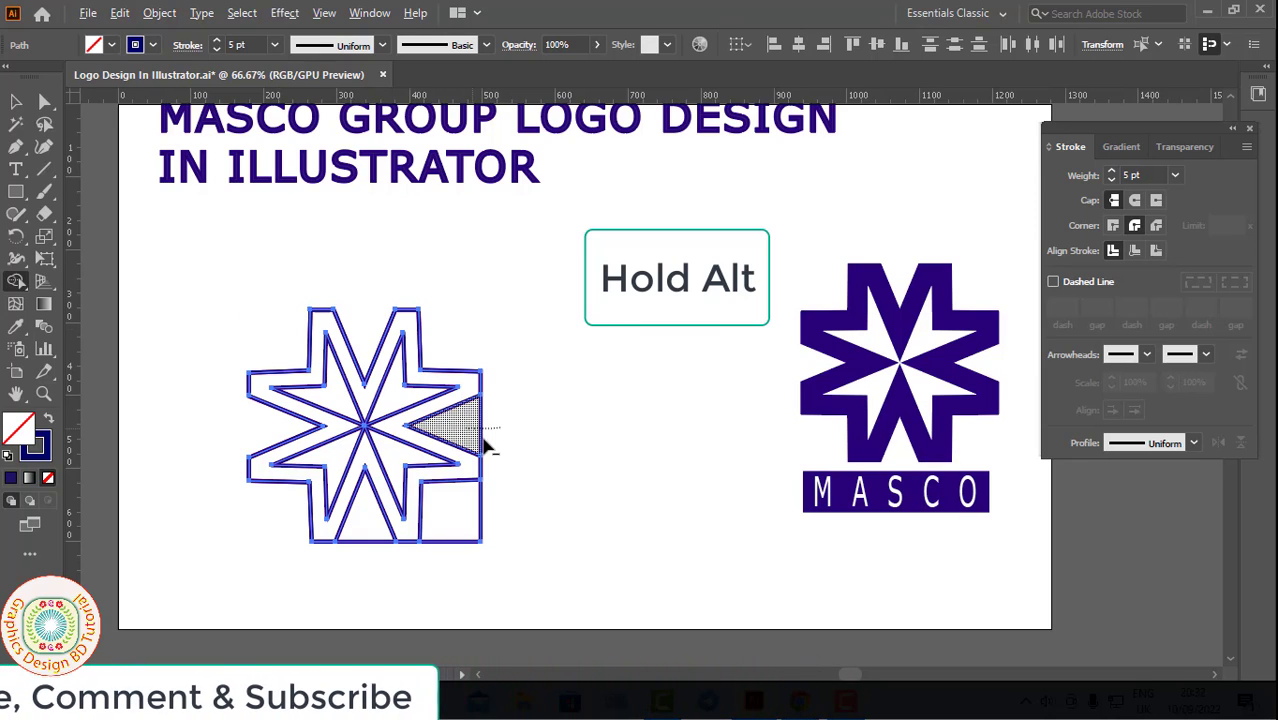
drag(494, 505, 446, 563)
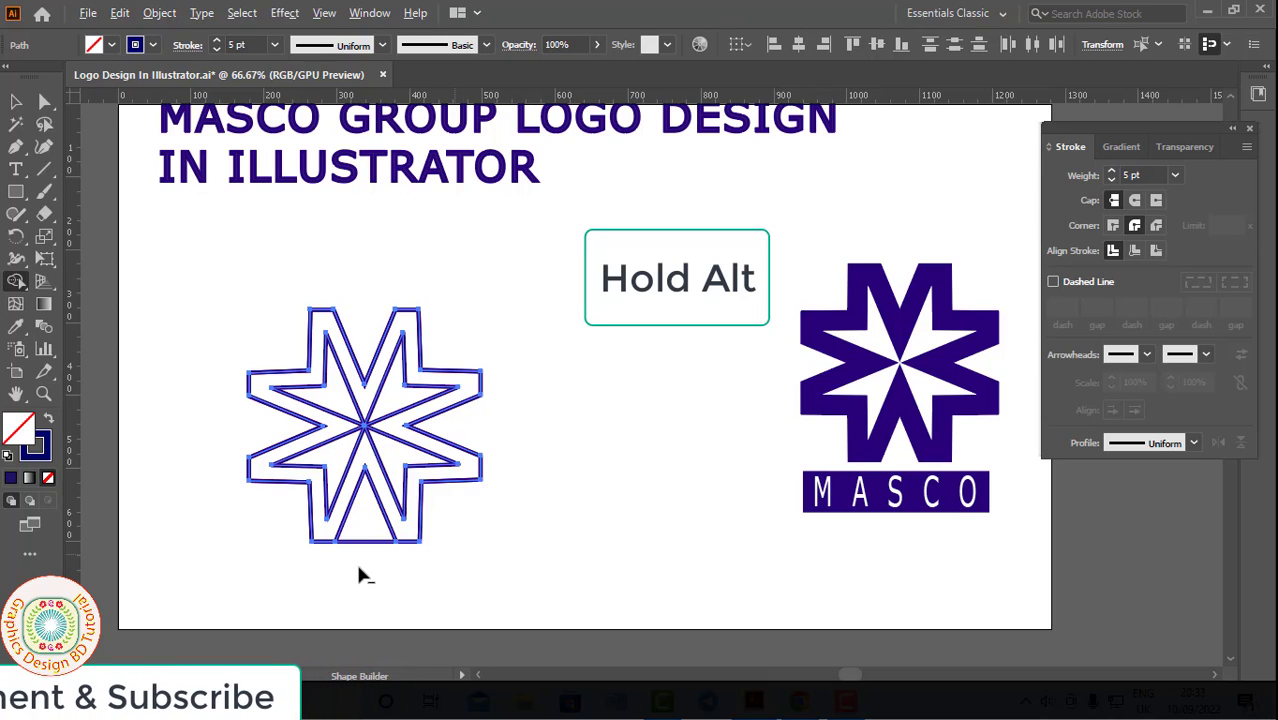
alt+click(363, 526)
Step: Fill the inner star with white and clear the selection
key(v)
click(403, 409)
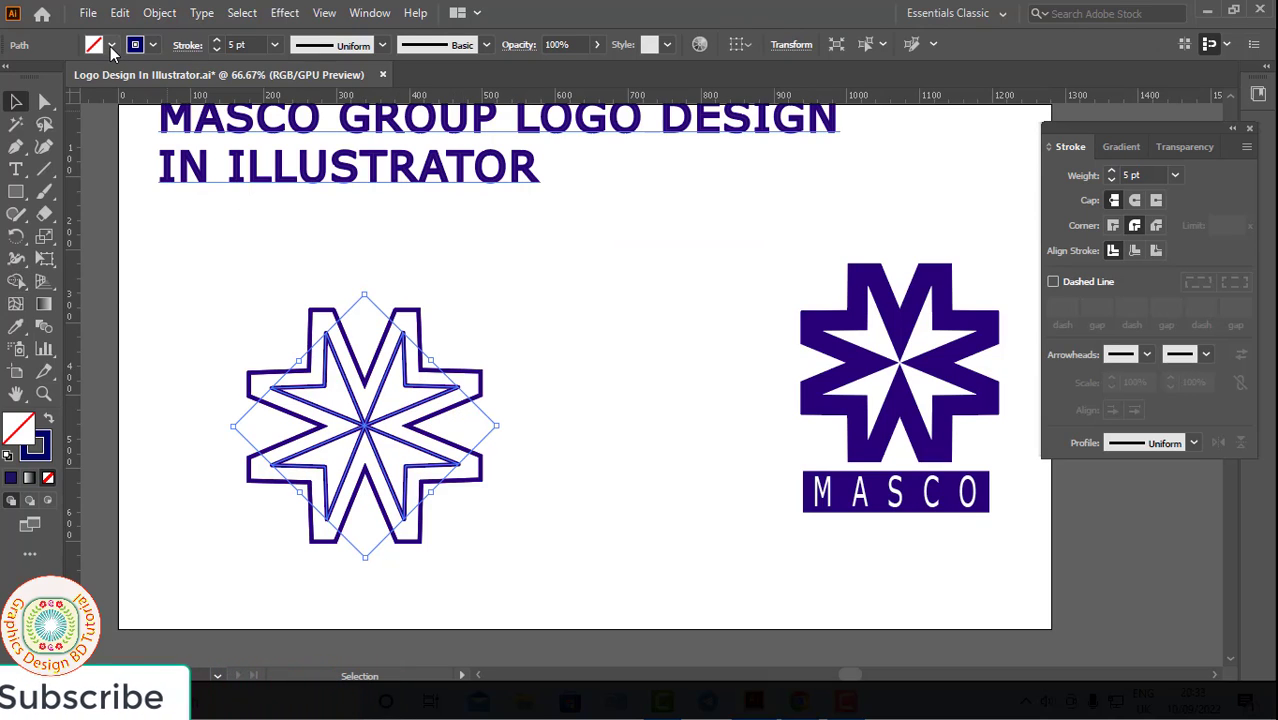
click(111, 46)
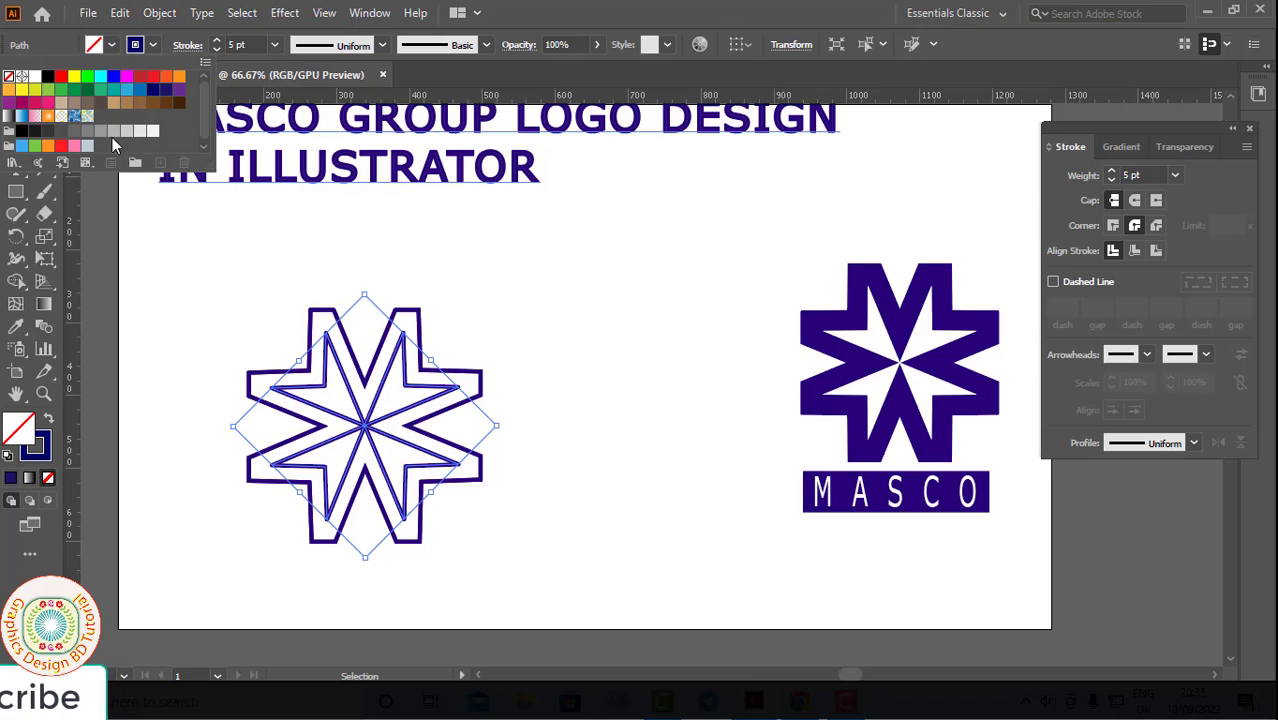
click(36, 78)
click(260, 300)
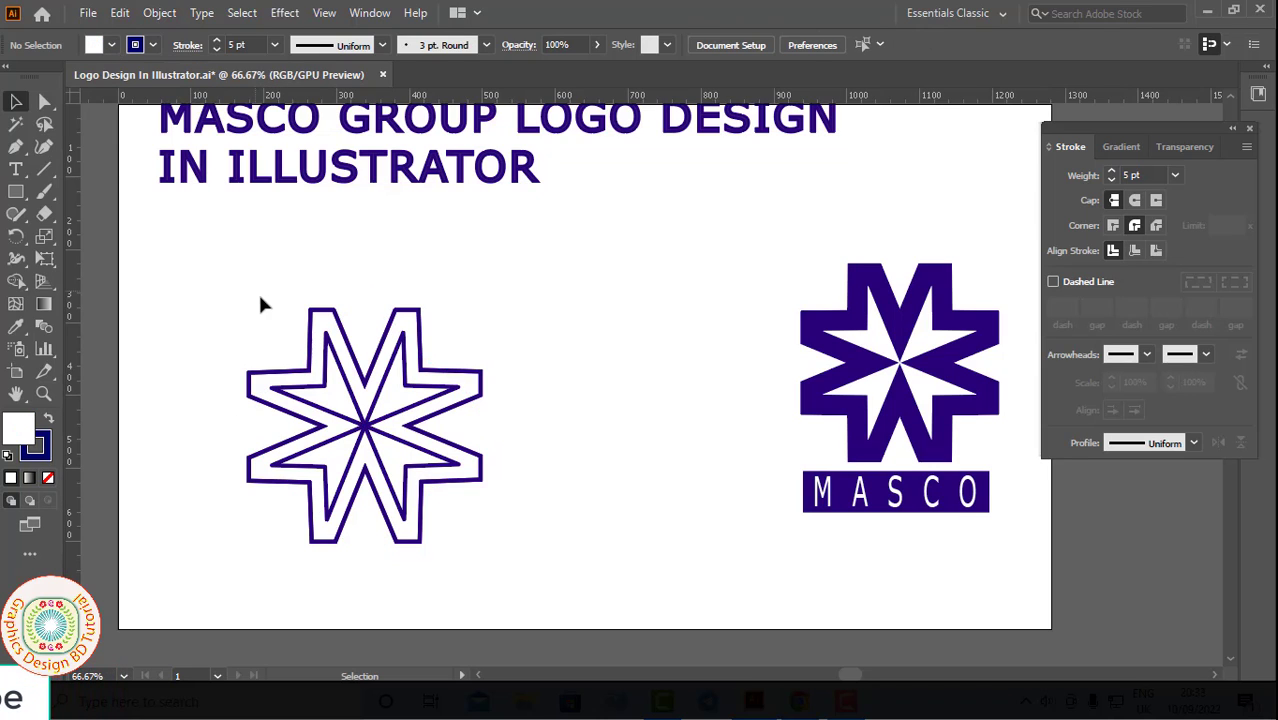
Step: Fill the trimmed outer shape with dark blue and send it to the back
click(314, 330)
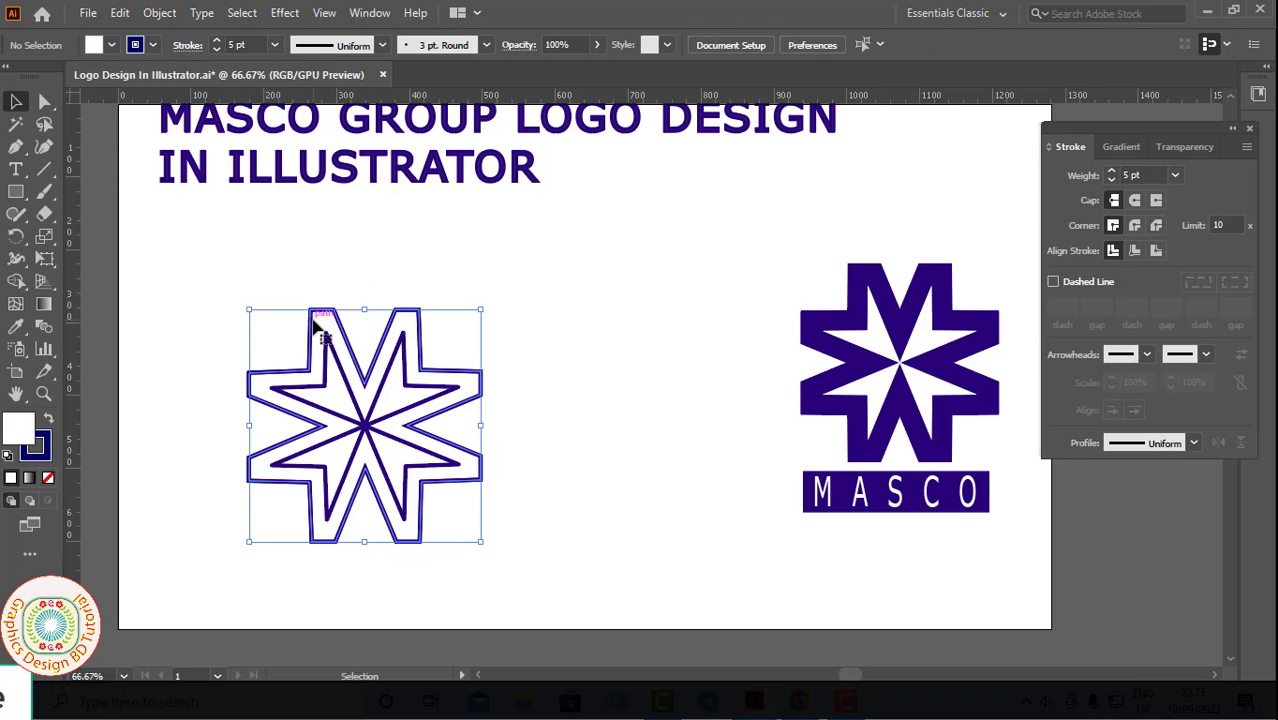
click(112, 46)
click(165, 91)
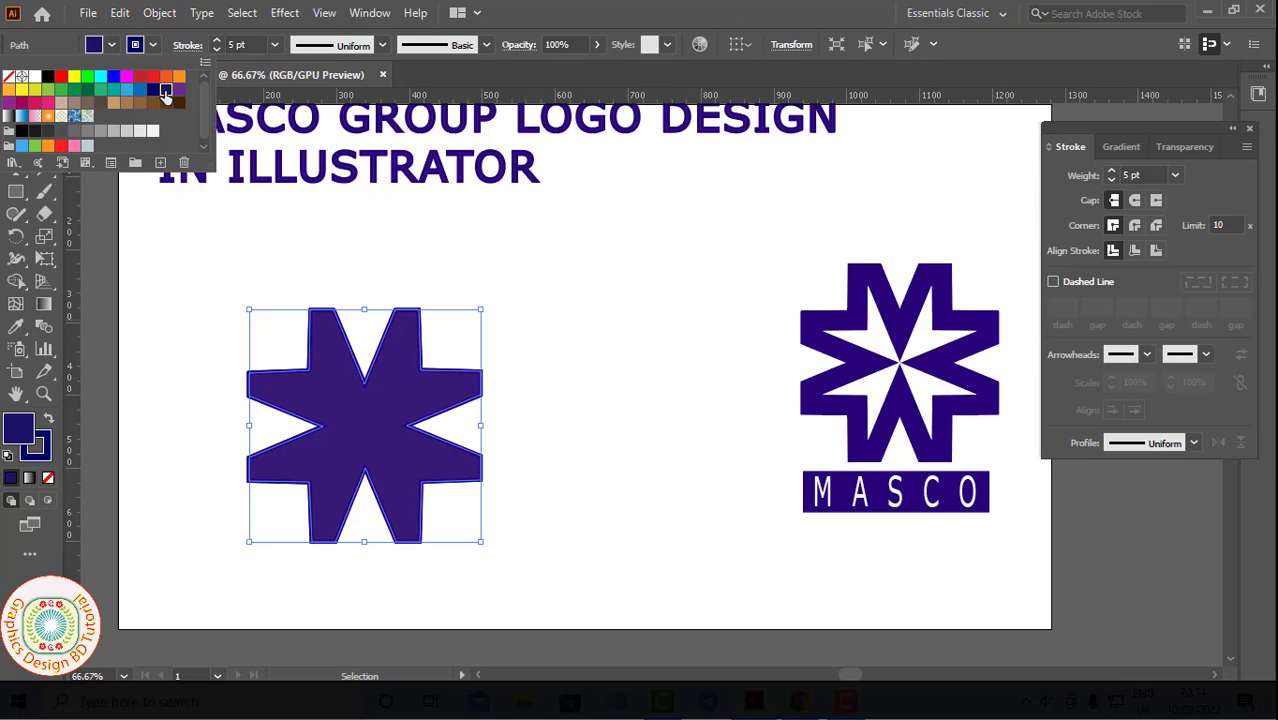
right_click(341, 330)
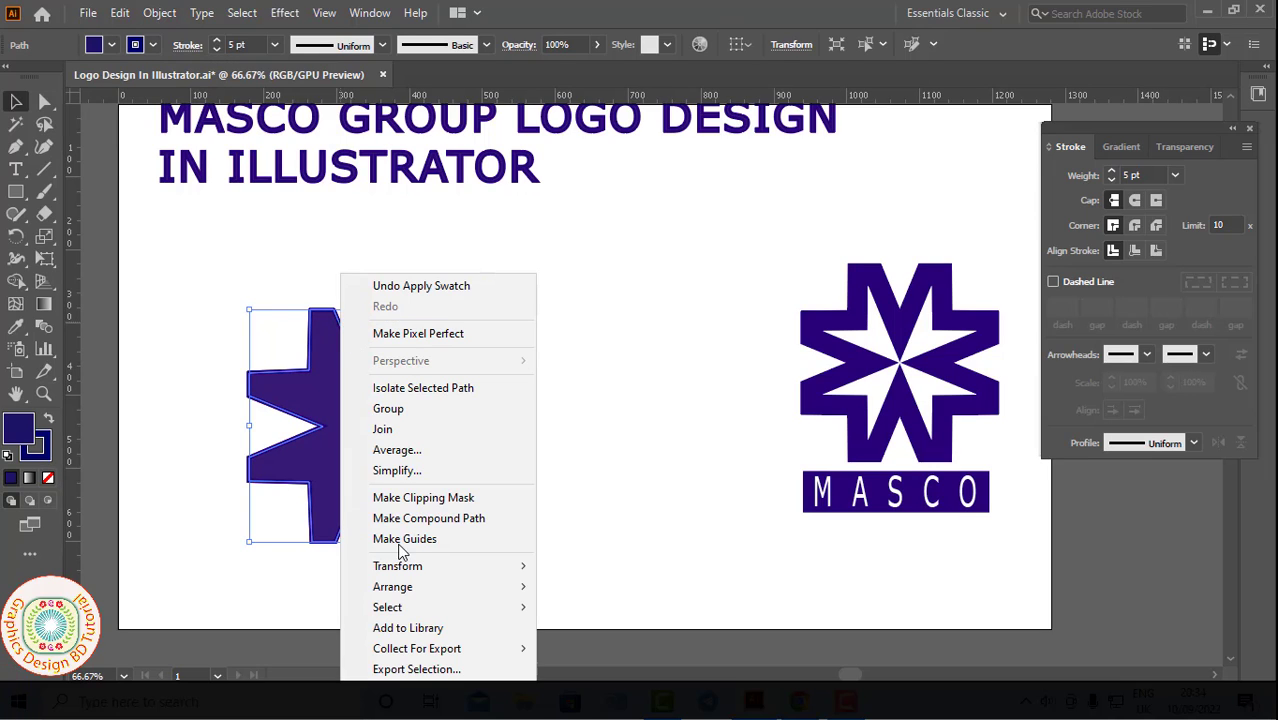
mouse_move(448, 591)
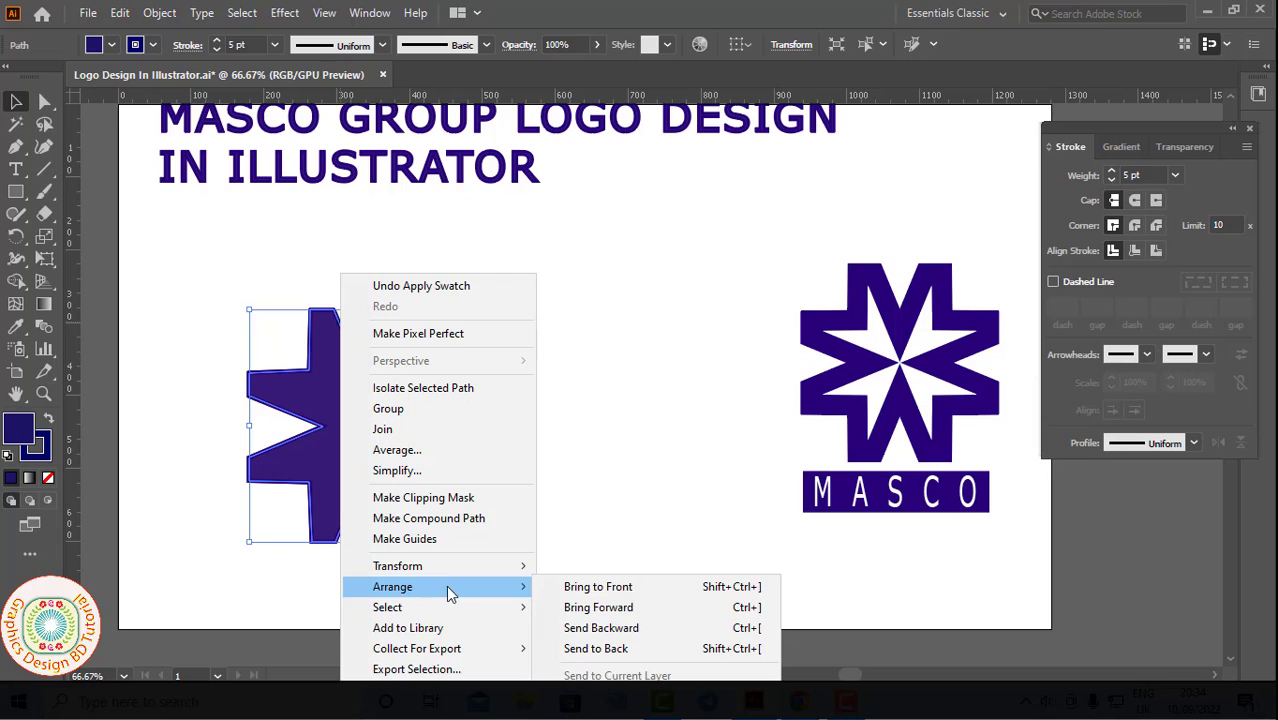
click(609, 650)
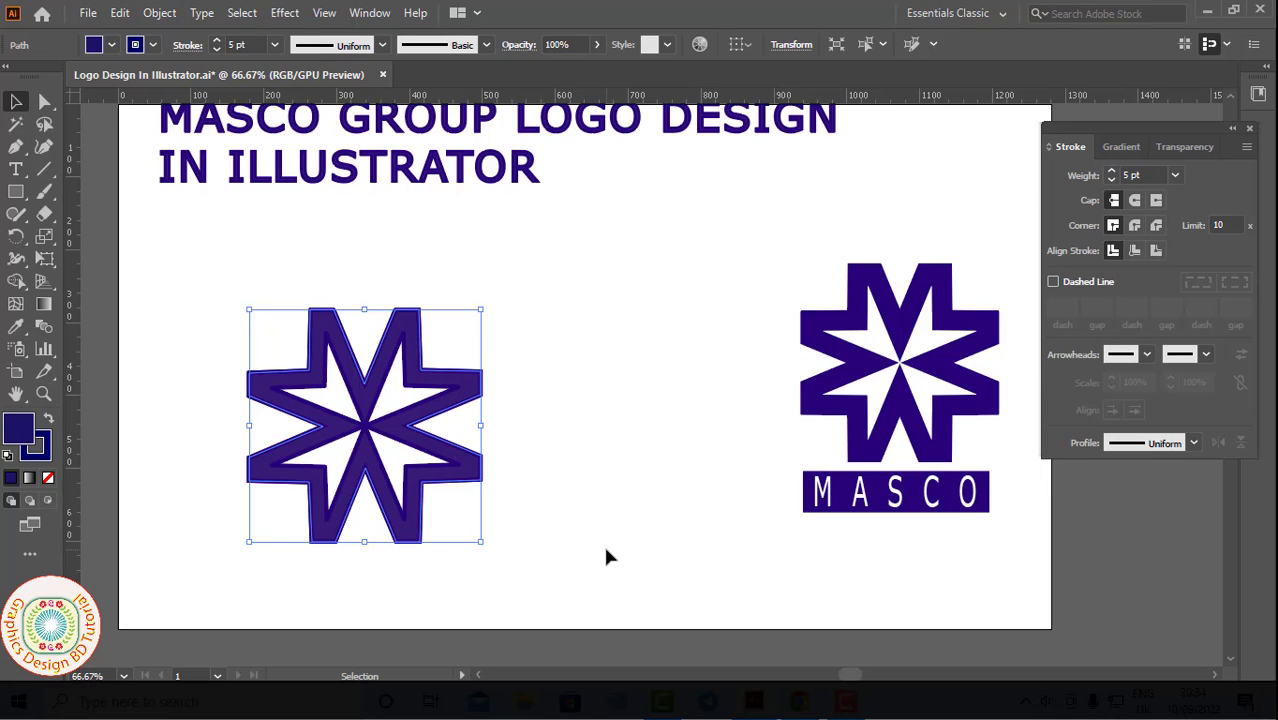
Step: Set the unfilled outer outline's stroke weight to 11 pt
key(slash)
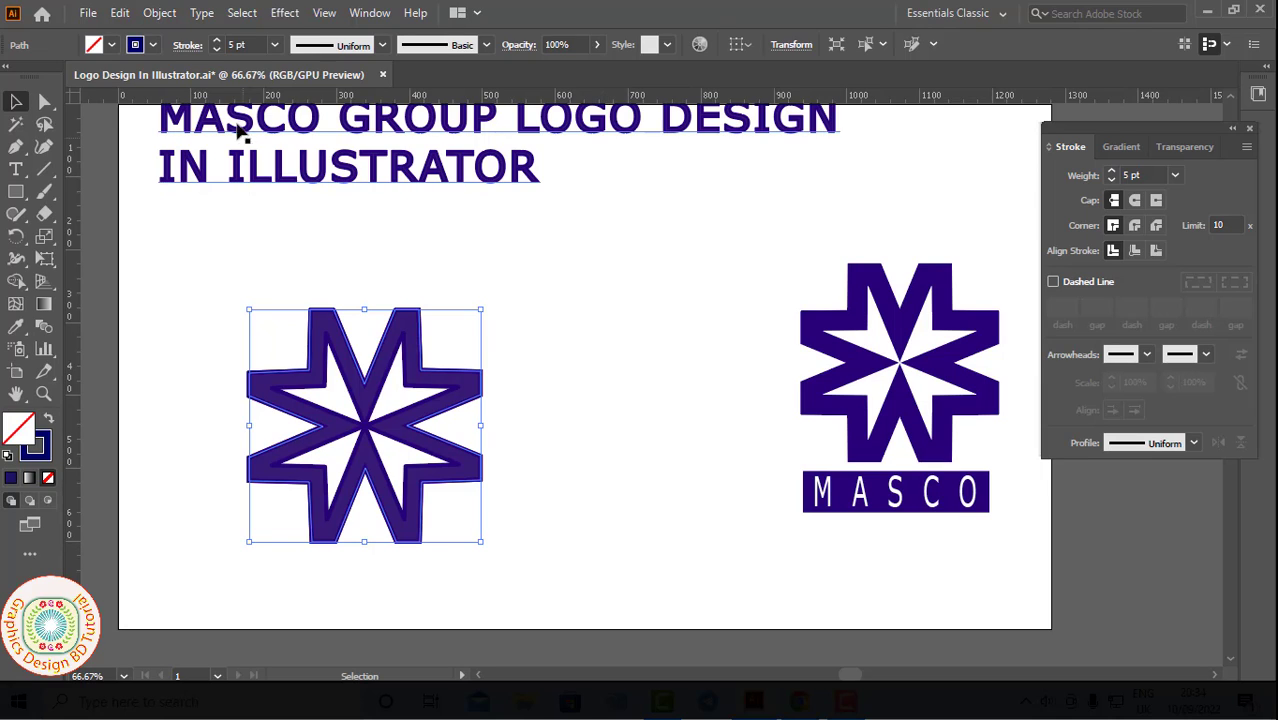
click(217, 41)
click(217, 41)
click(217, 41)
click(217, 41)
click(217, 41)
click(217, 41)
click(217, 41)
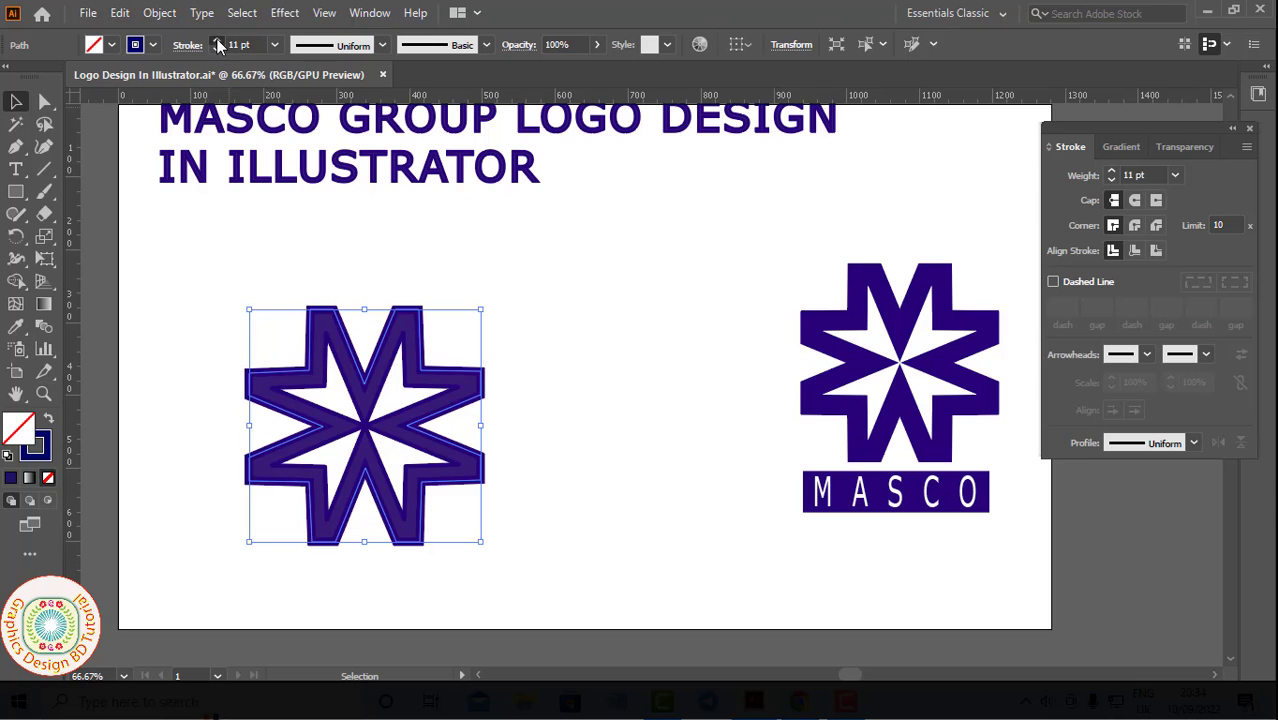
Step: Increase the unfilled outer outline's stroke weight to 16 pt and clear the selection
click(217, 41)
click(217, 41)
click(217, 41)
click(217, 41)
click(365, 415)
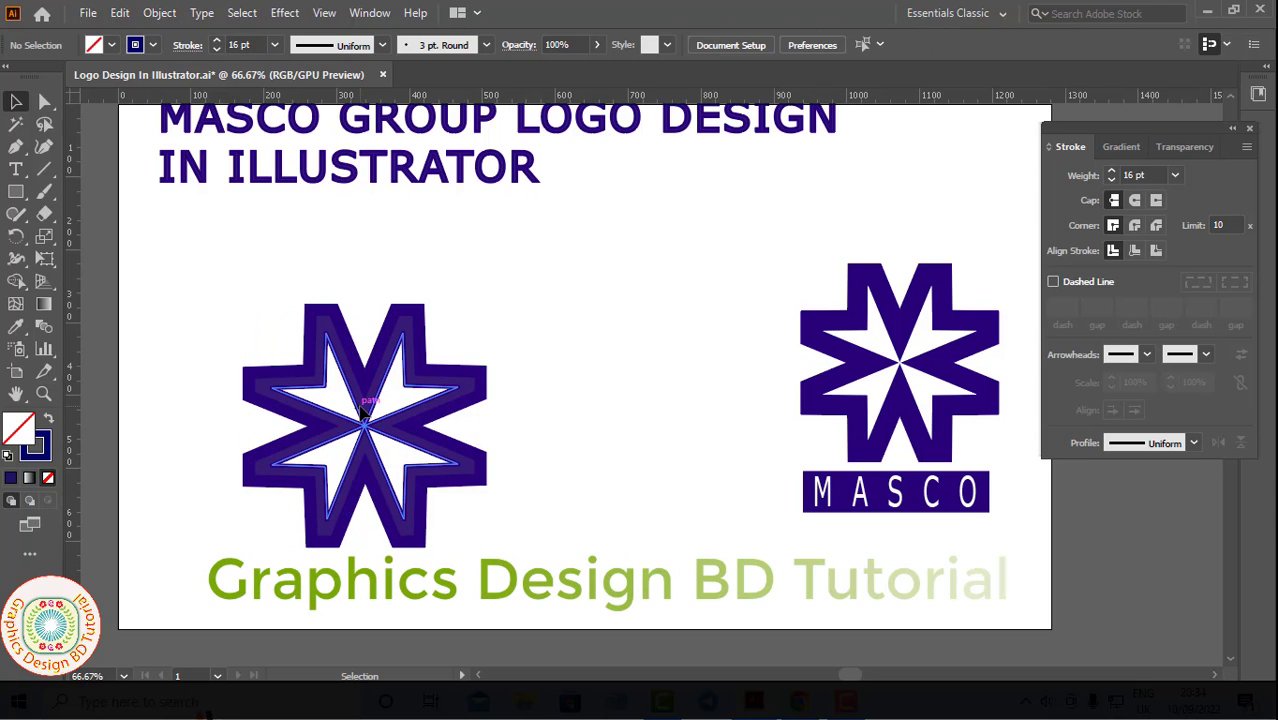
Step: Reduce the white inner star's stroke weight to 0 pt and clear the selection
click(360, 408)
click(215, 49)
click(215, 49)
click(215, 49)
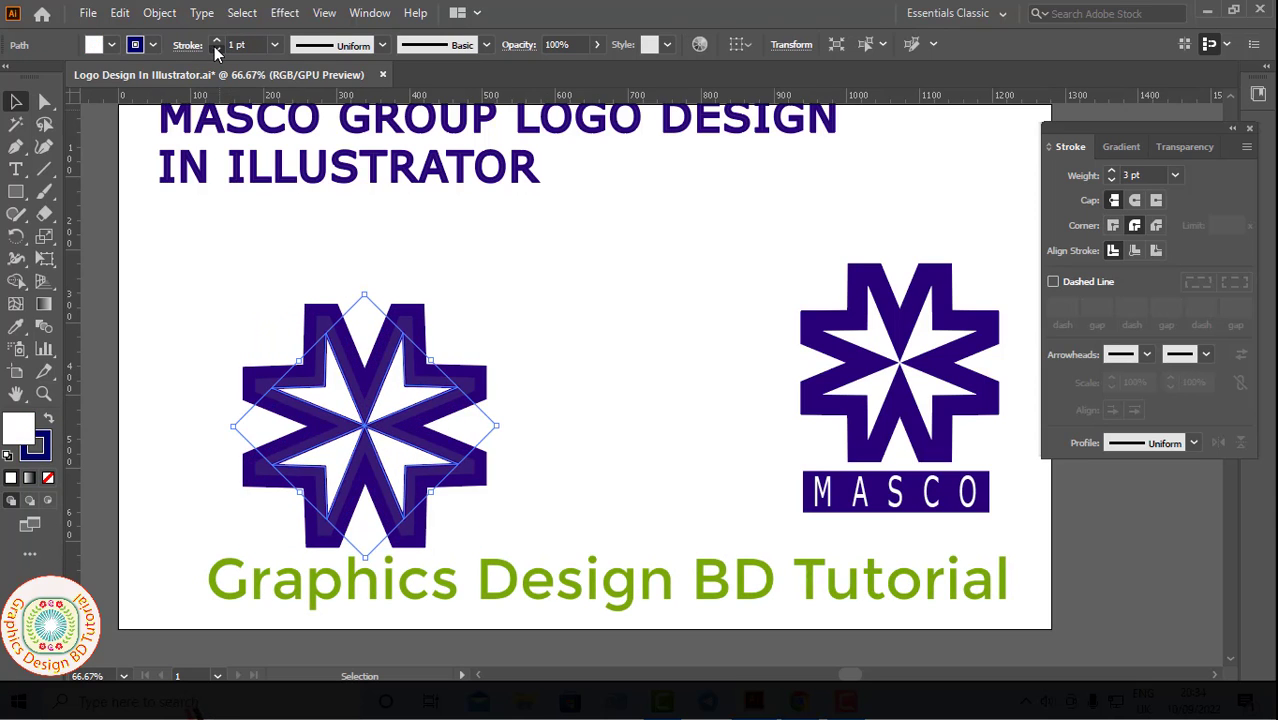
click(215, 49)
click(215, 49)
click(215, 49)
click(215, 49)
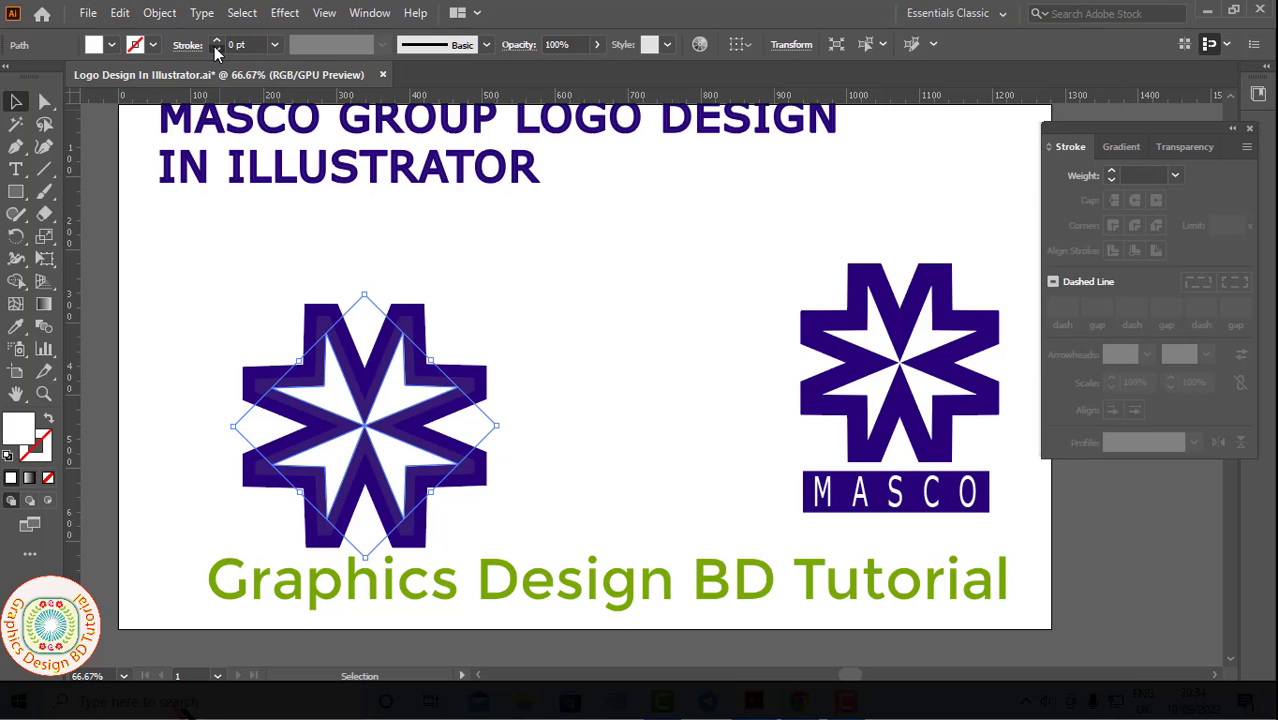
click(549, 331)
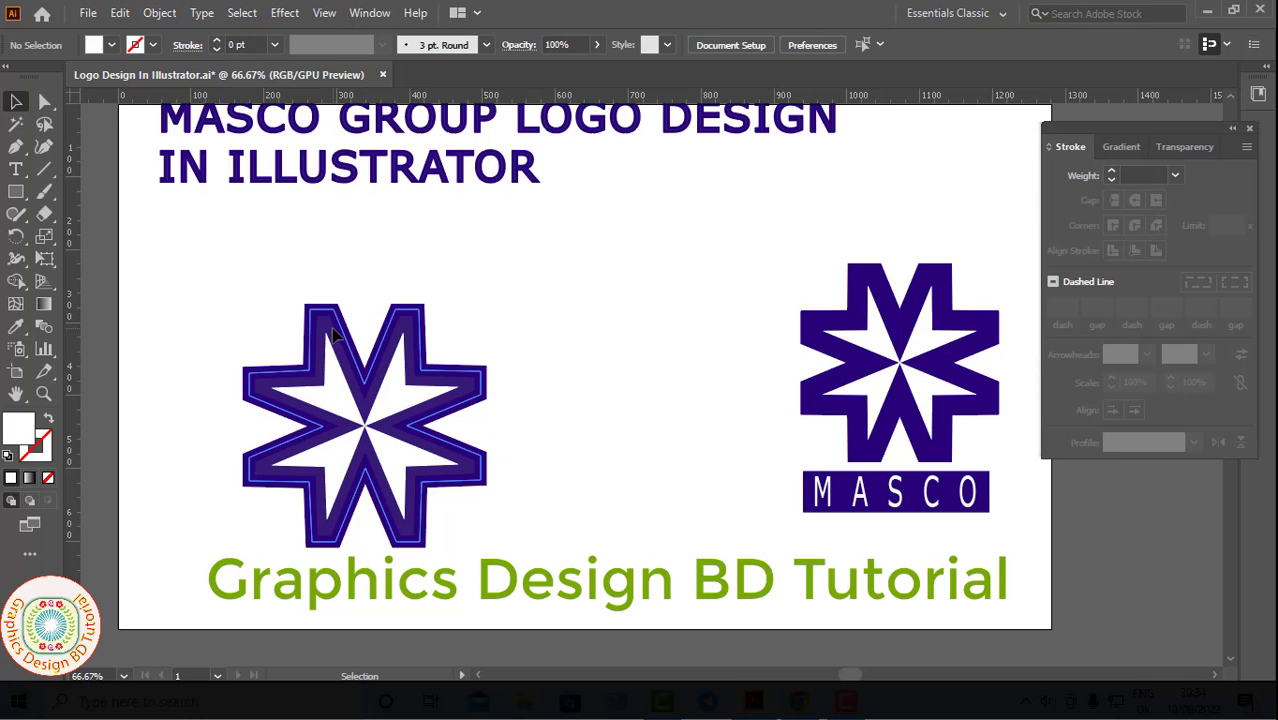
Step: Edit the filled outer shape's dark blue swatch in HSB mode with preview enabled, setting its saturation to 100%
click(336, 336)
click(111, 45)
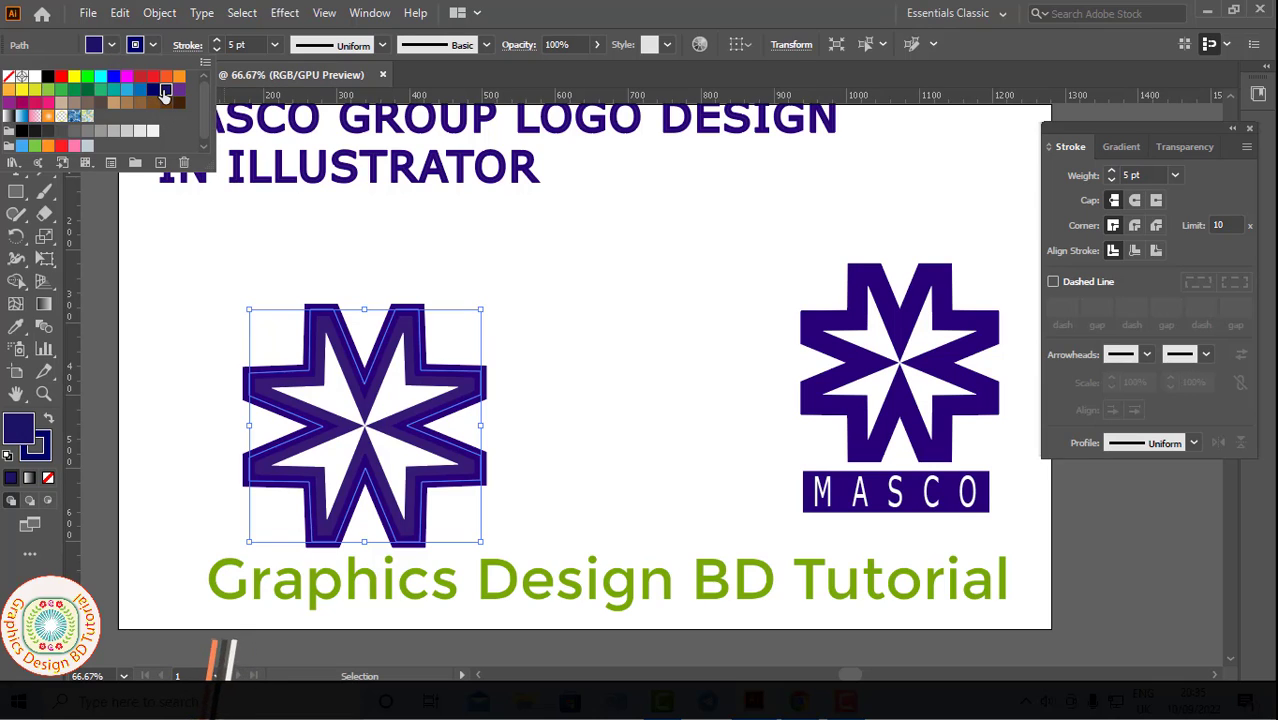
double_click(165, 91)
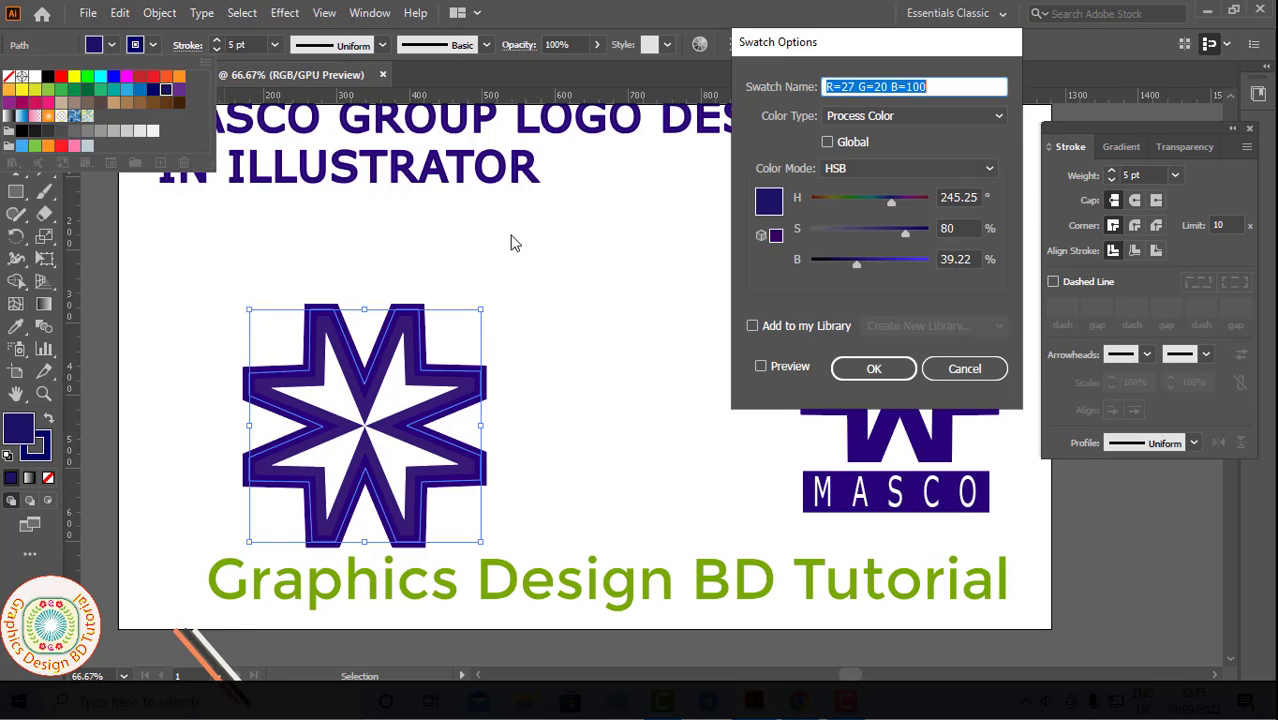
click(795, 368)
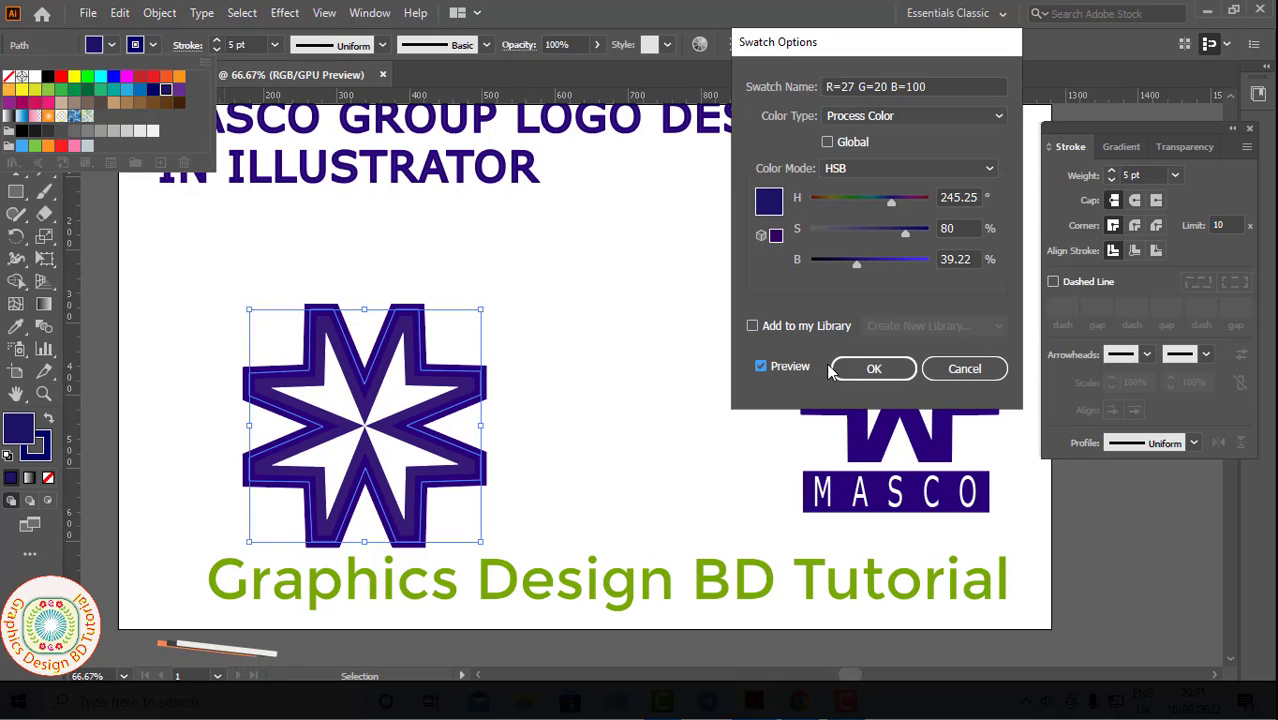
click(990, 177)
click(938, 210)
drag(905, 233, 929, 233)
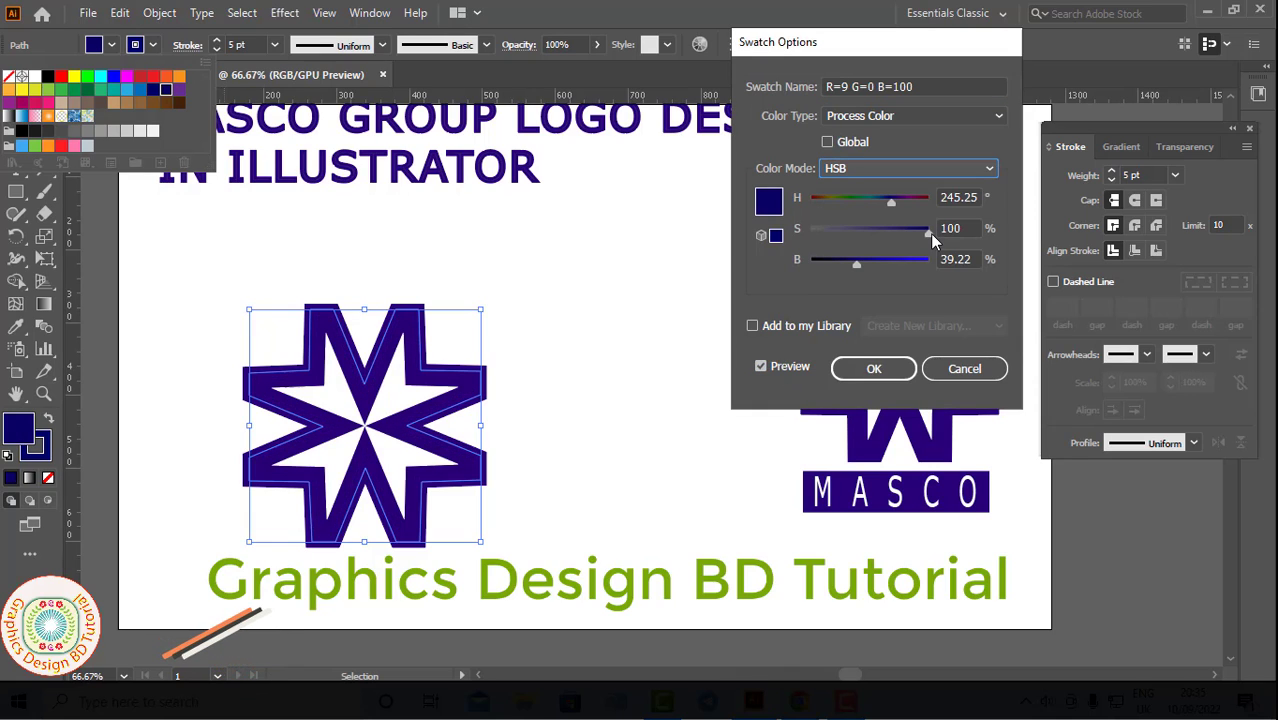
Step: Set the dark blue swatch's brightness to 40% and accept the swatch changes
drag(863, 264, 844, 264)
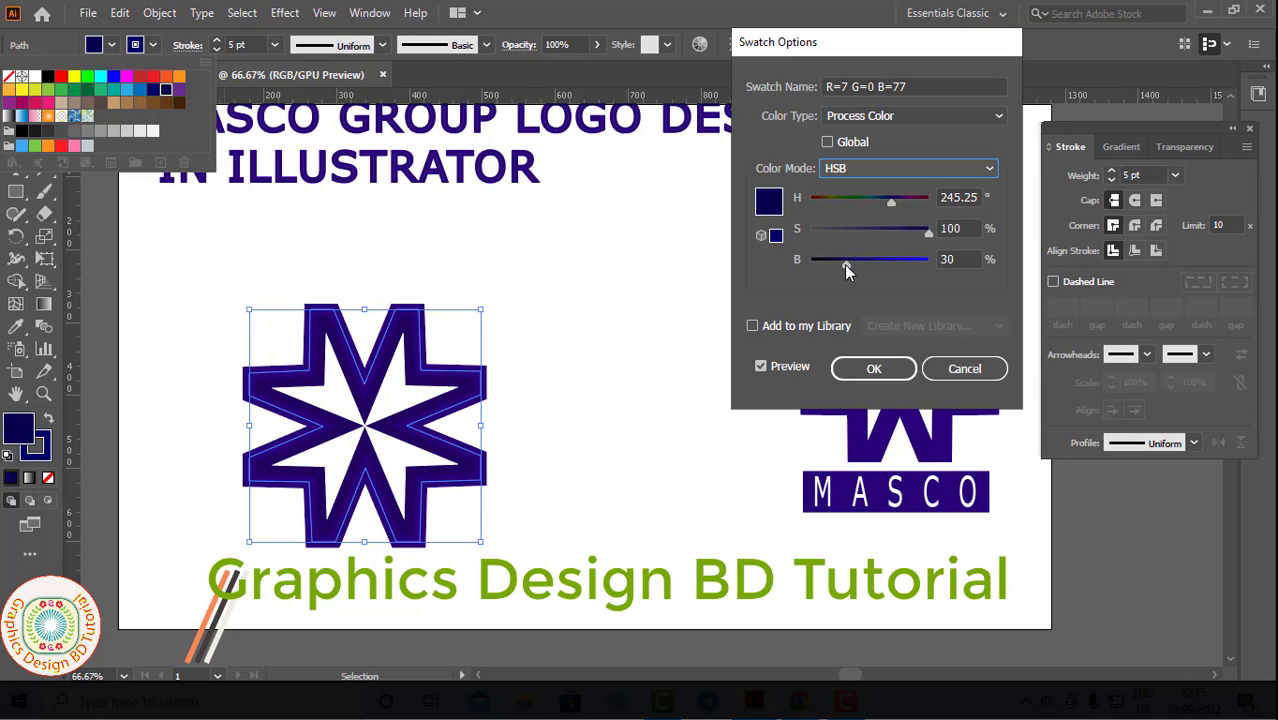
click(970, 259)
key(Up)
key(Up)
key(Up)
key(Up)
key(Up)
key(Up)
key(Up)
key(Up)
key(Up)
key(Up)
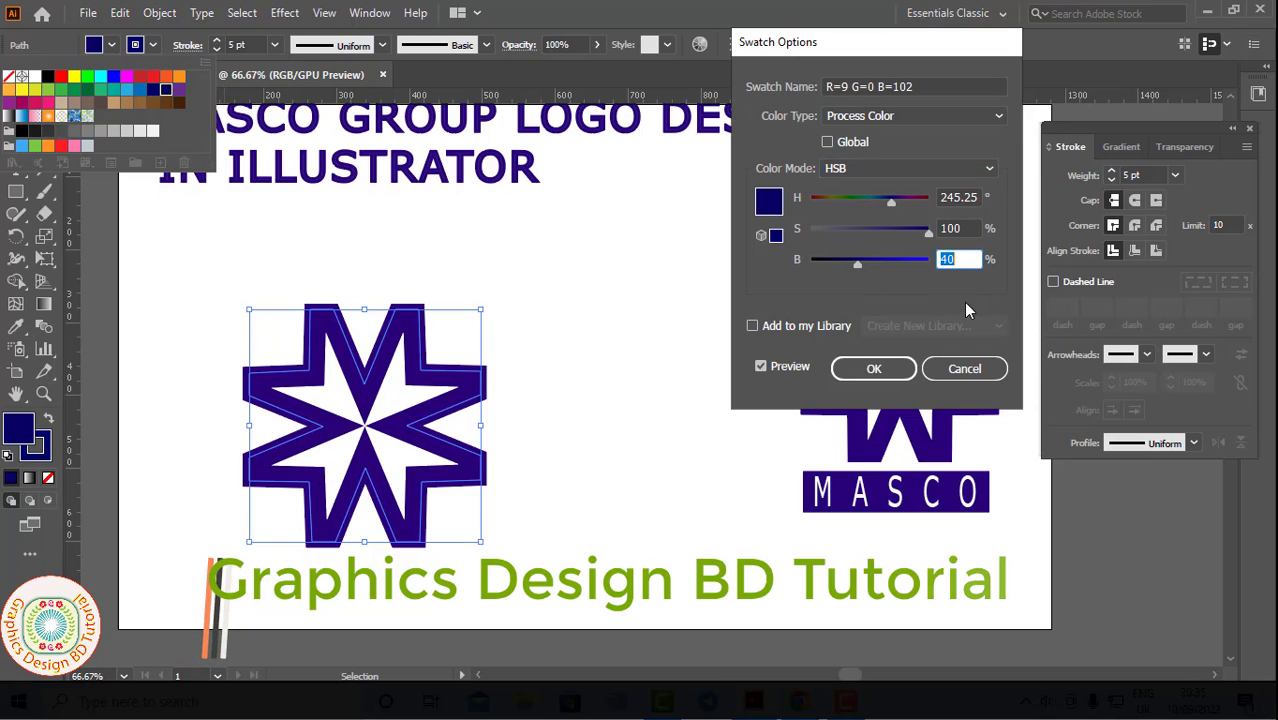
click(873, 369)
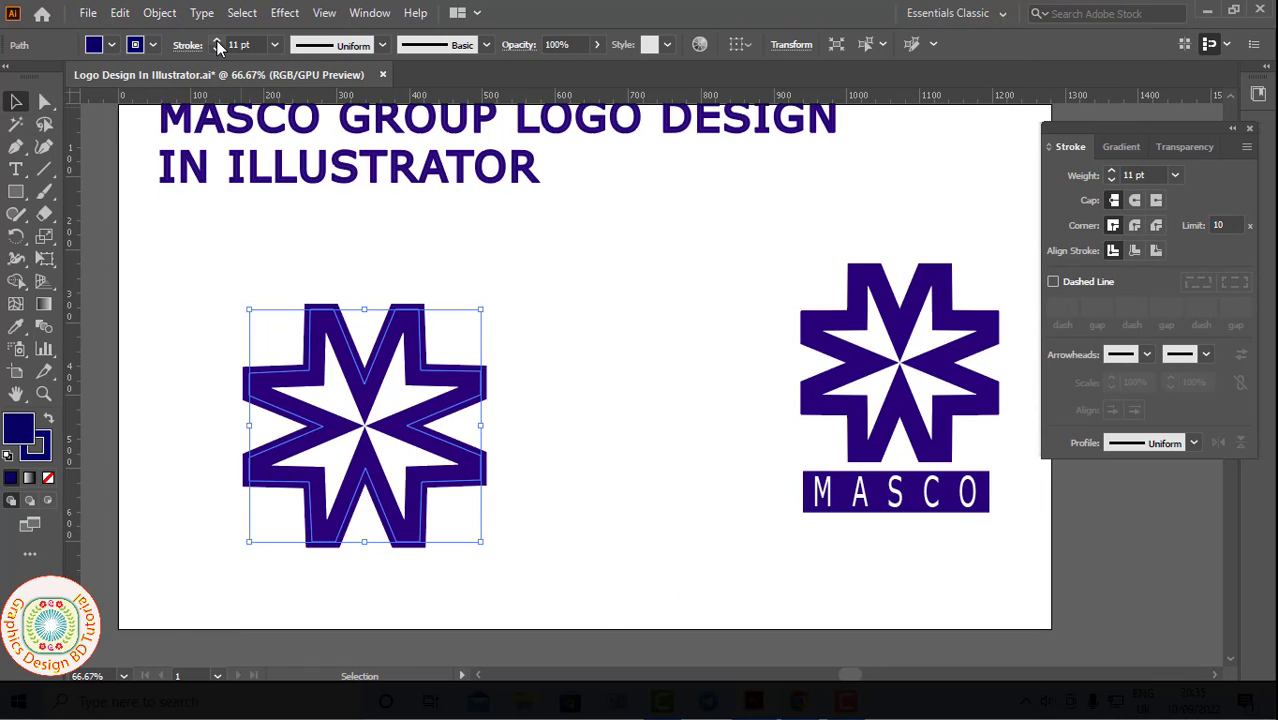
Step: Set the filled outer shape's stroke weight to 20 pt and clear the selection
click(217, 41)
click(217, 41)
click(217, 41)
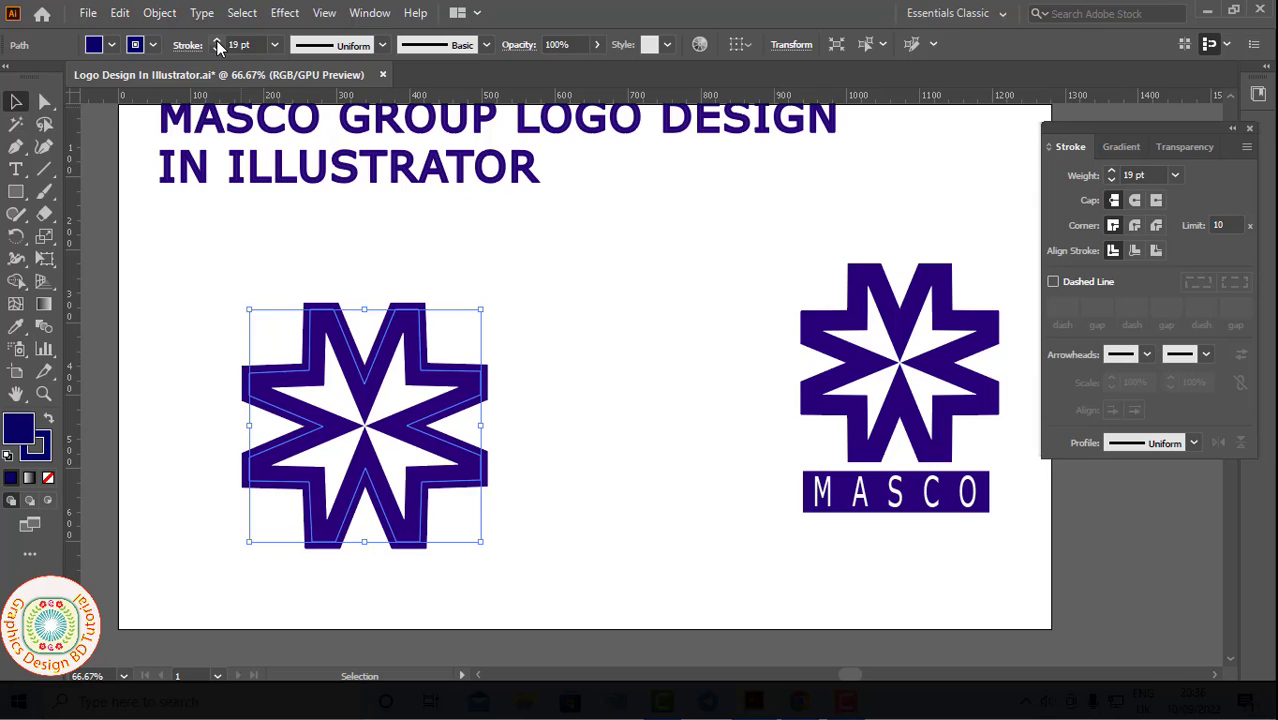
click(217, 41)
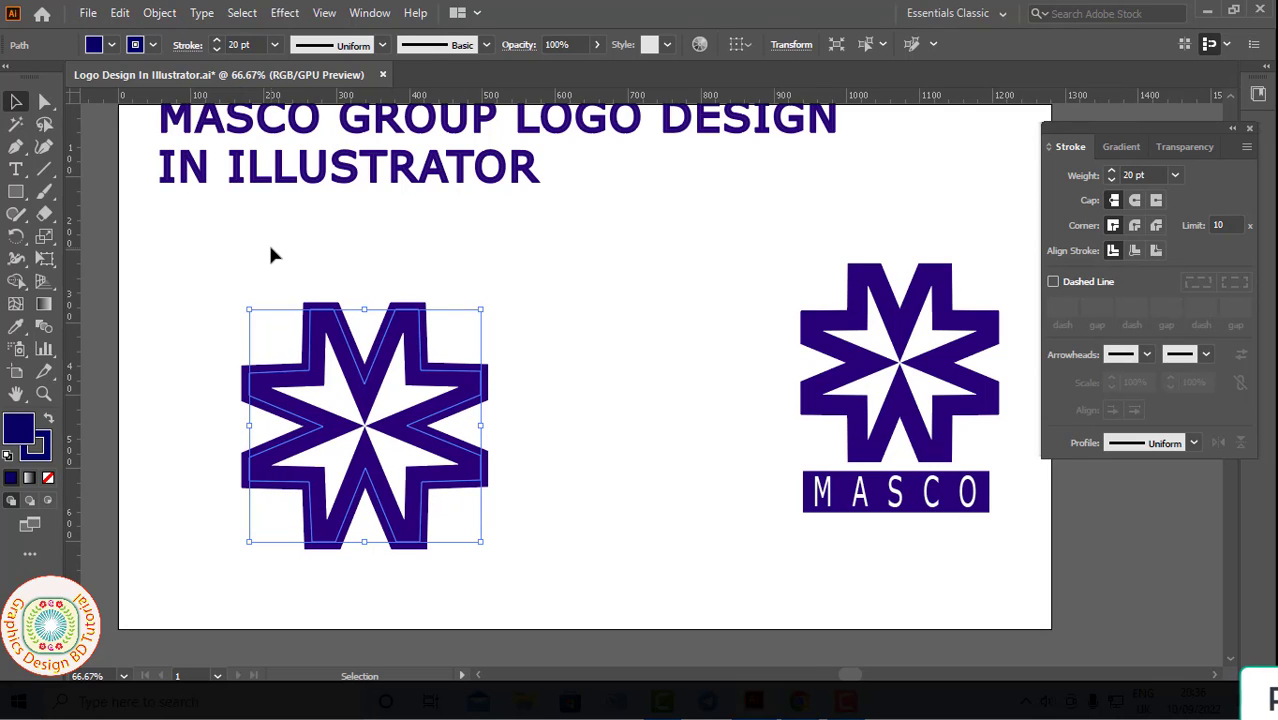
click(210, 263)
Step: Group all paths of the star emblem
drag(215, 277, 530, 546)
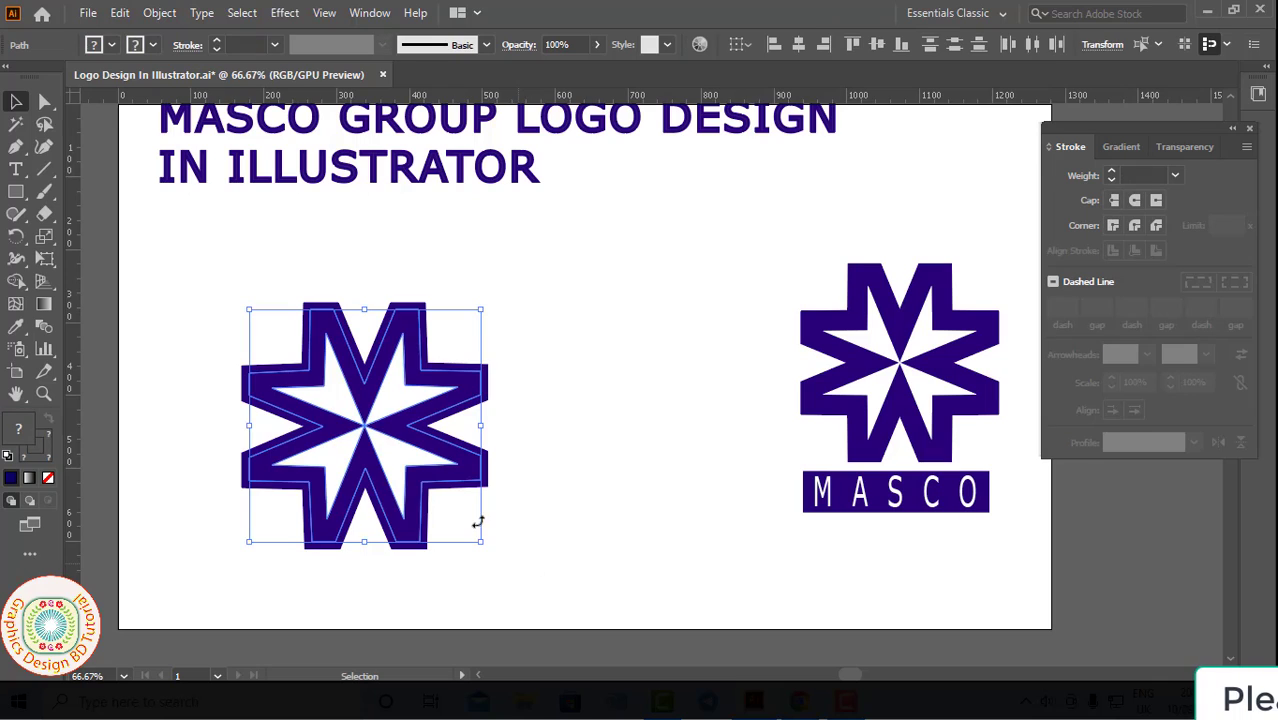
right_click(416, 512)
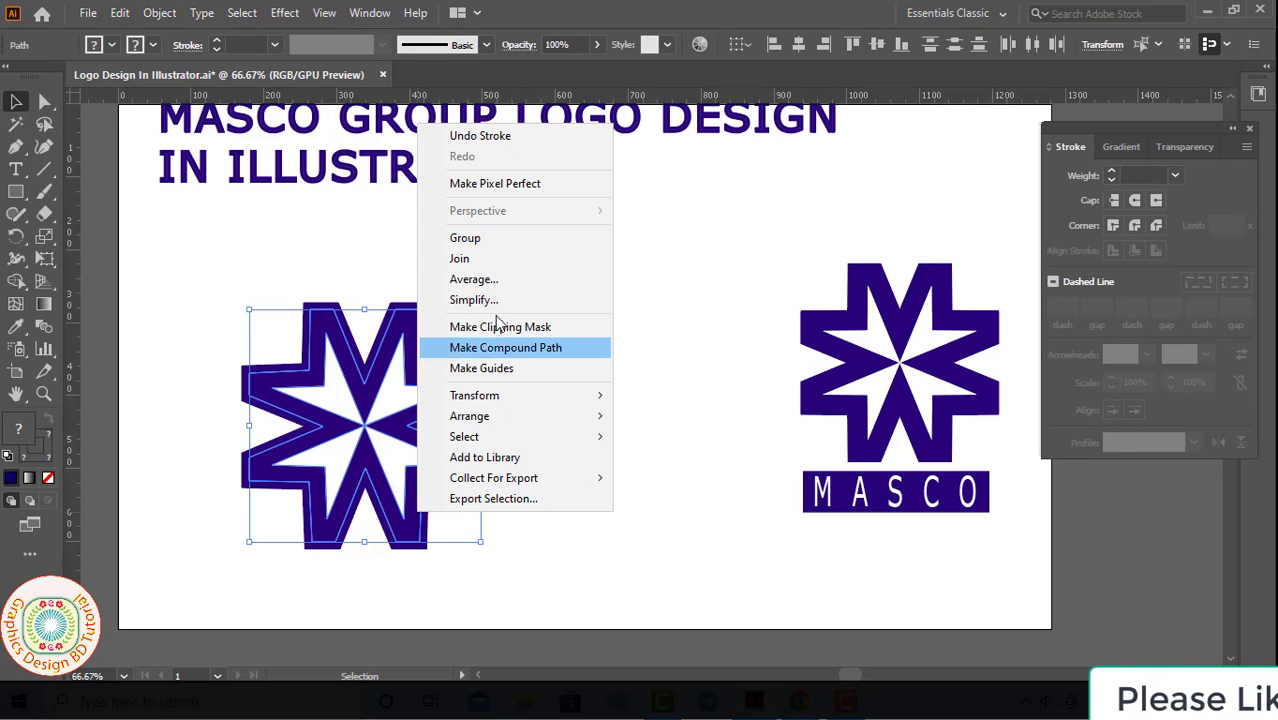
click(482, 247)
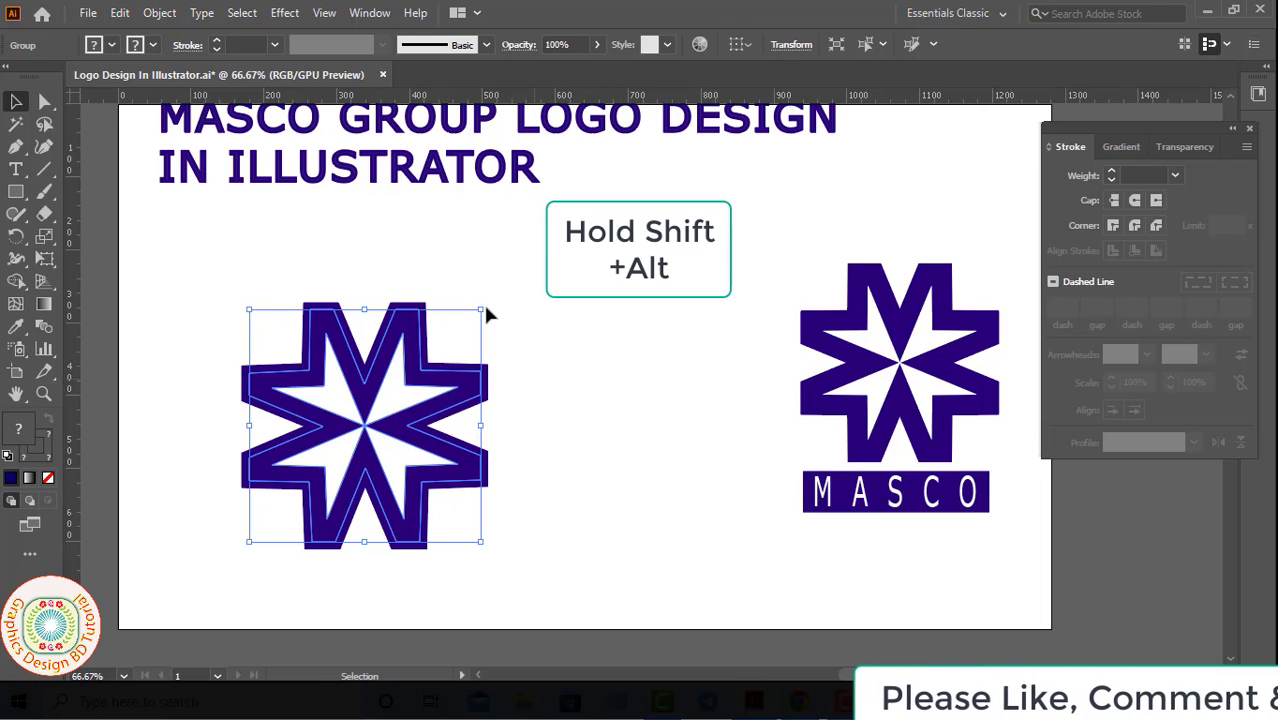
Step: Scale the grouped star down proportionally about its centre, move it up below the title, and clear the selection
drag(484, 309, 443, 350)
drag(428, 452, 402, 349)
click(557, 446)
Step: Add the point text "MASCO" below the star emblem
click(16, 170)
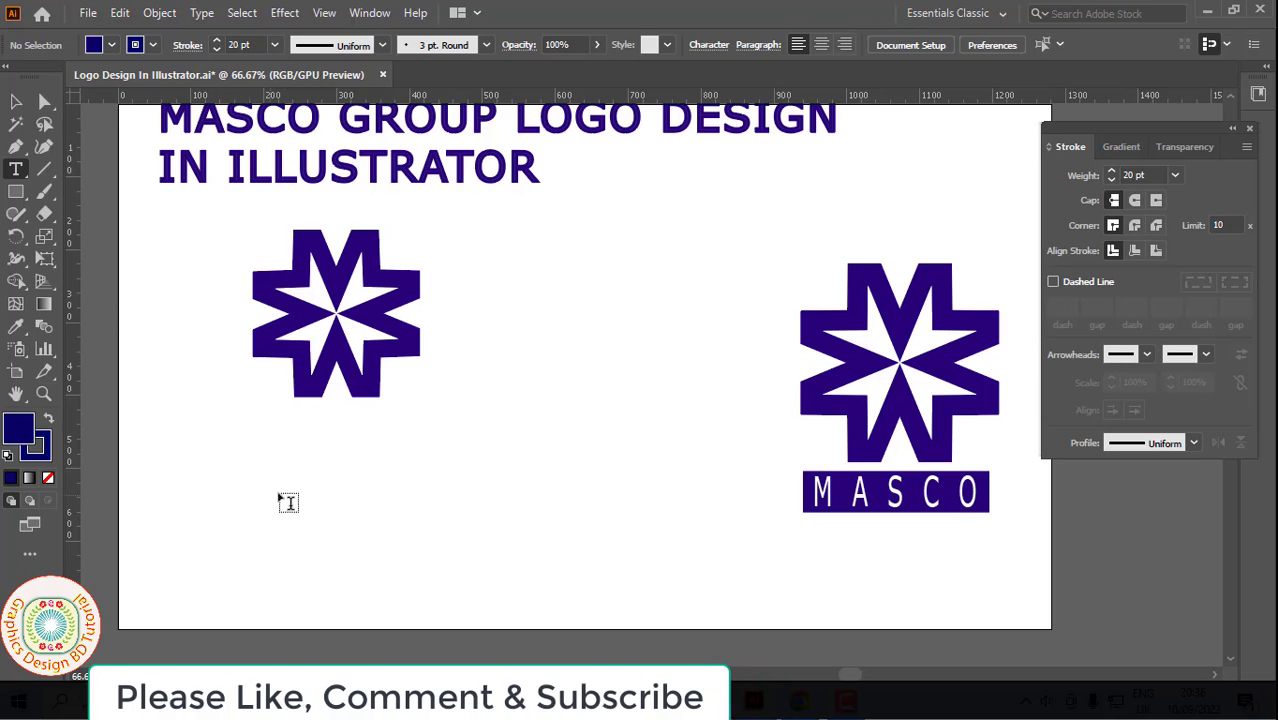
click(312, 500)
text(MASCO)
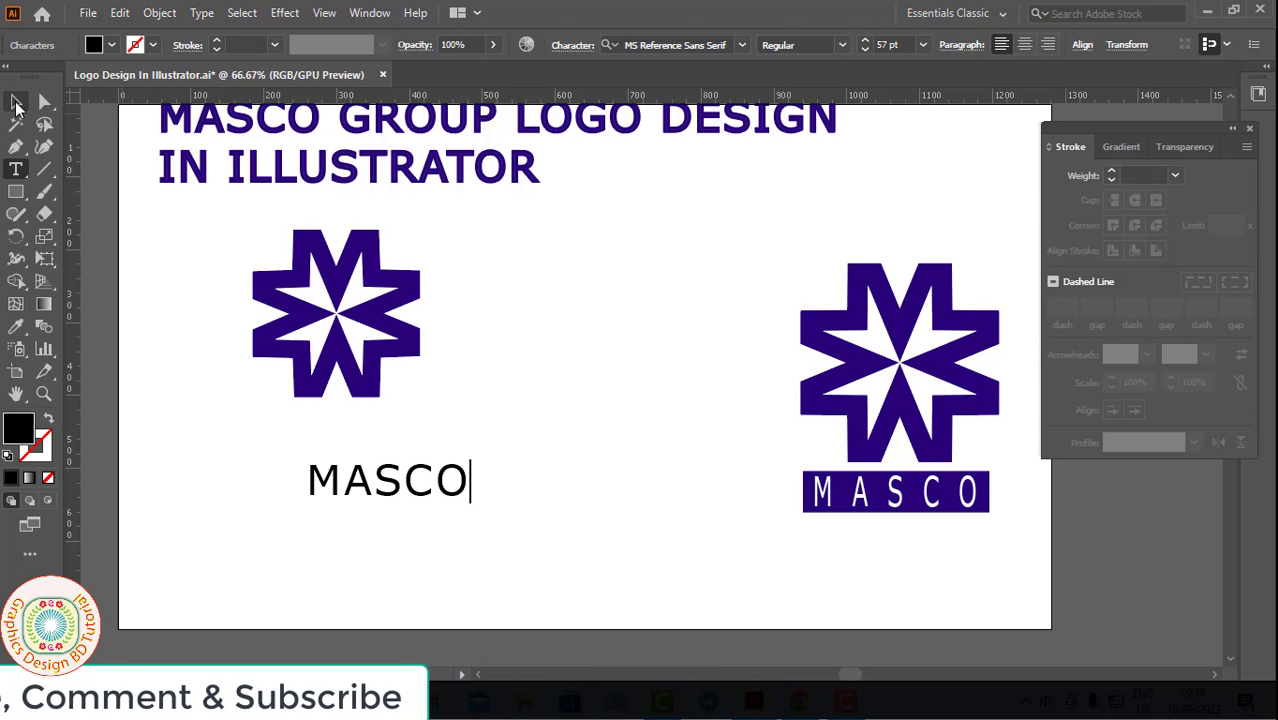
key(Escape)
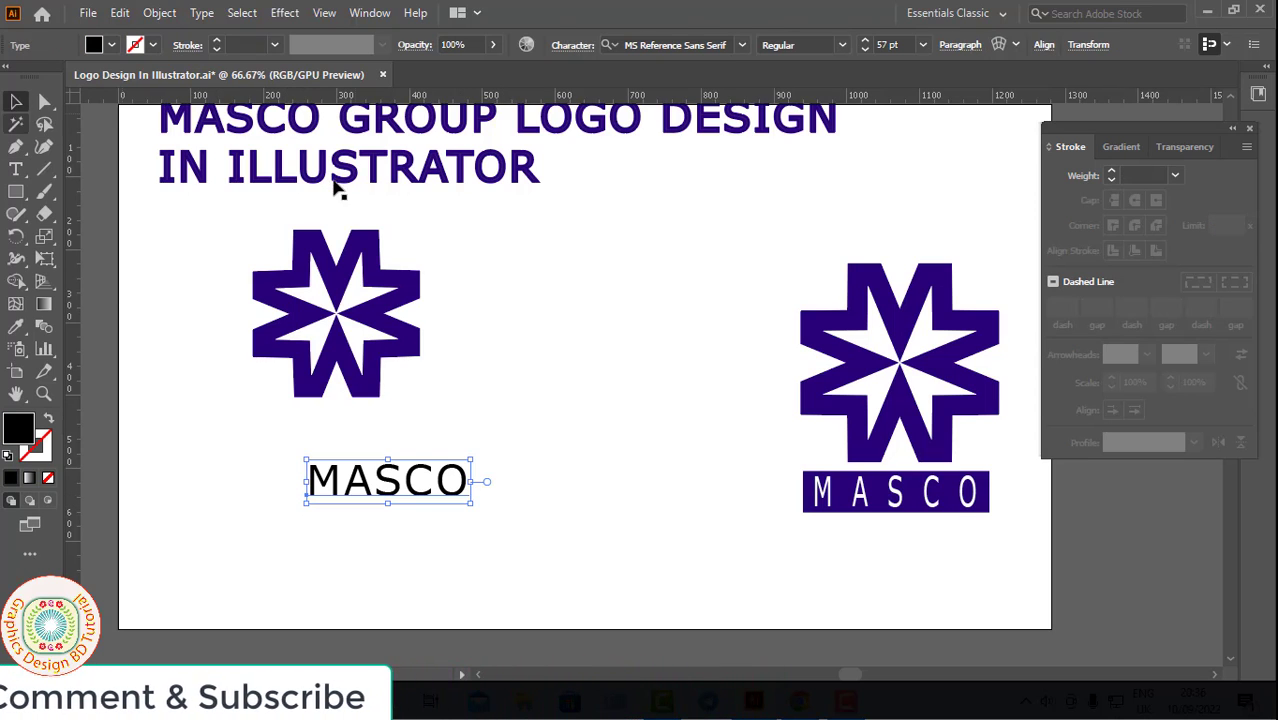
Step: Set the MASCO text's tracking to 500 and compress the text horizontally to about the star's width
click(585, 47)
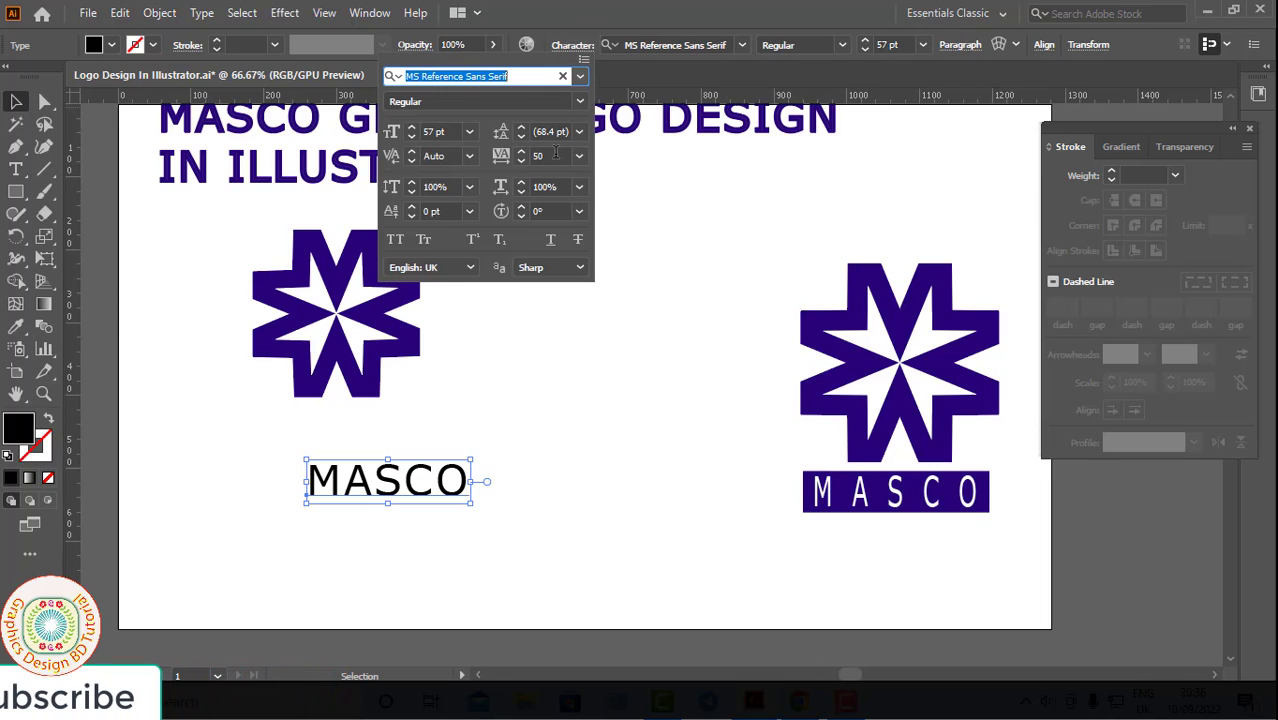
click(562, 156)
text(50)
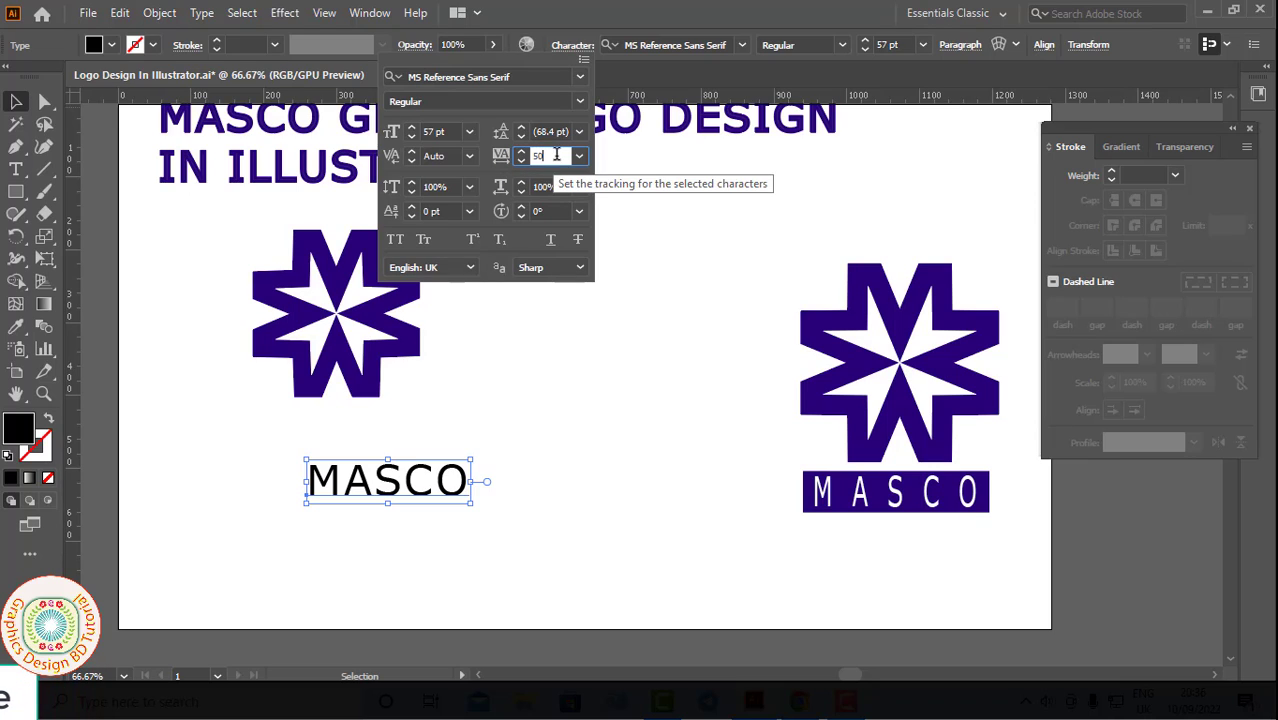
drag(534, 156, 583, 169)
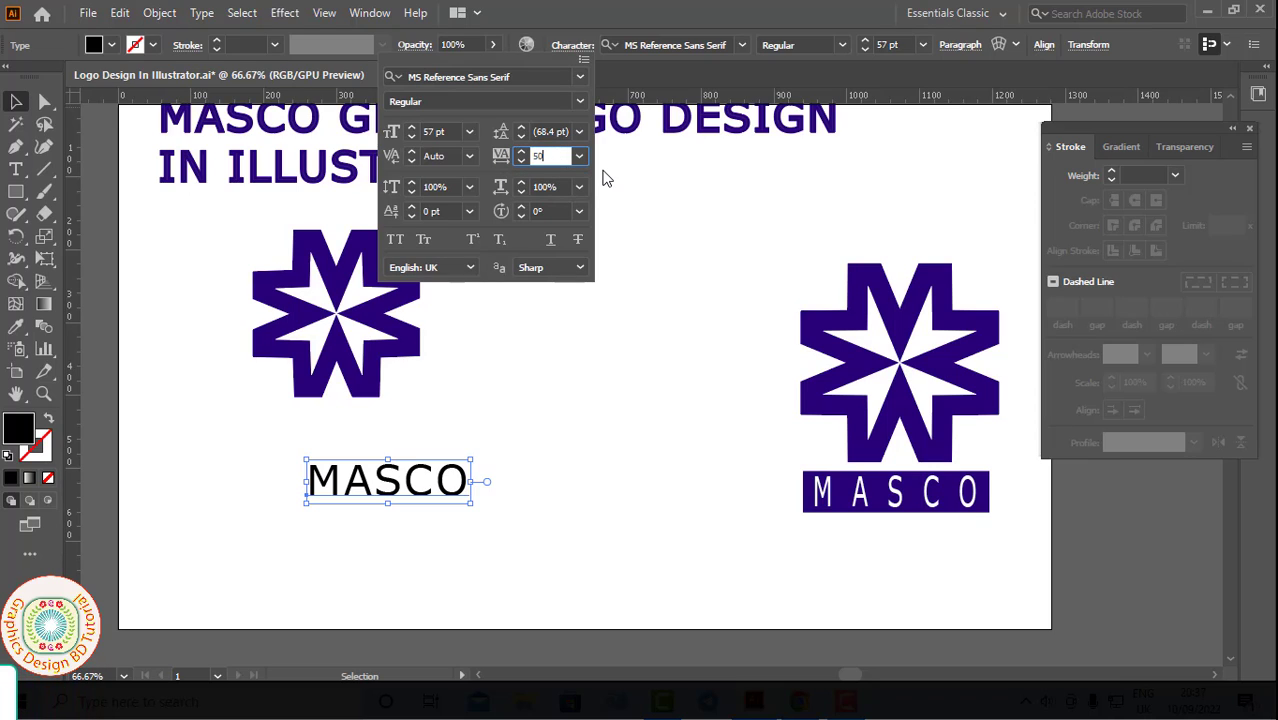
text(500)
key(Return)
drag(563, 482, 472, 482)
click(524, 512)
Step: Draw a rectangle around the MASCO text below the star
click(20, 194)
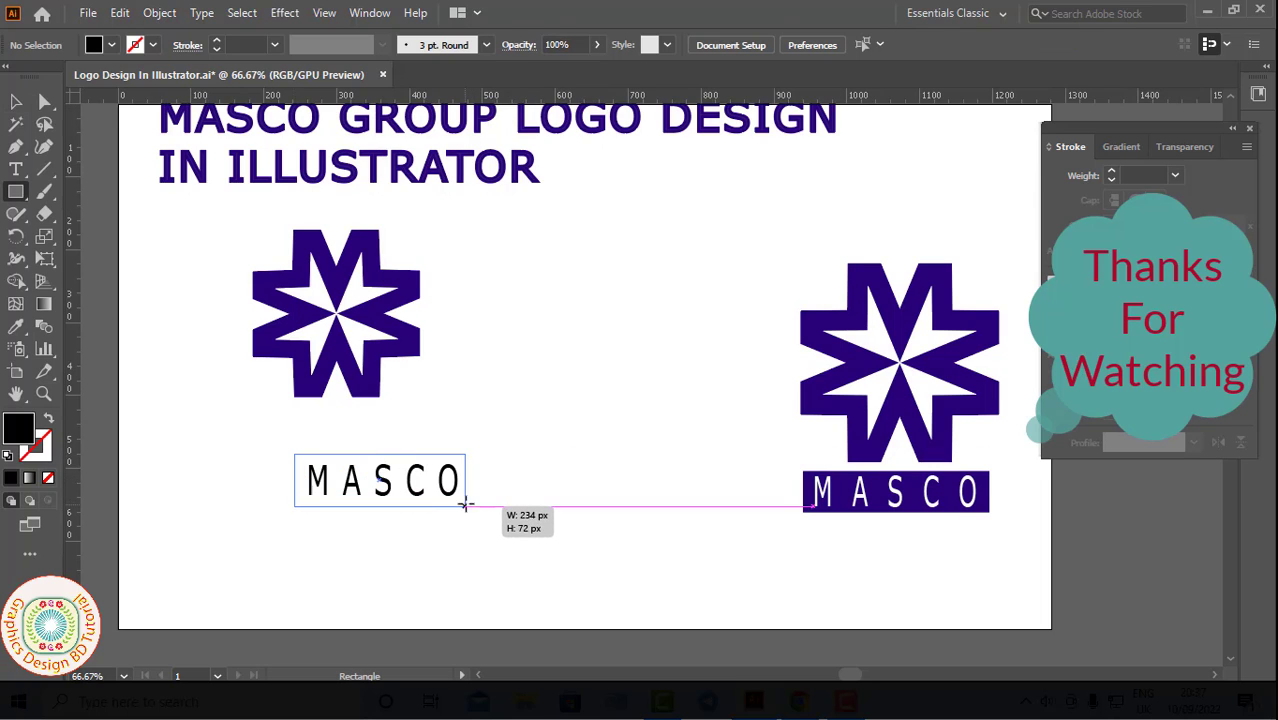